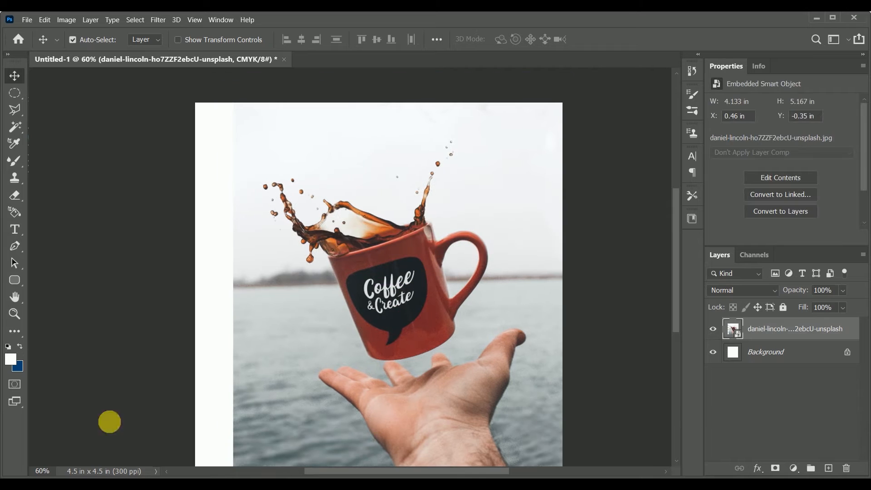
# Add a layer and draw a closed freeform pen shape curving from below the mug up to the canvas's right edge.
pyautogui.click(828, 468)
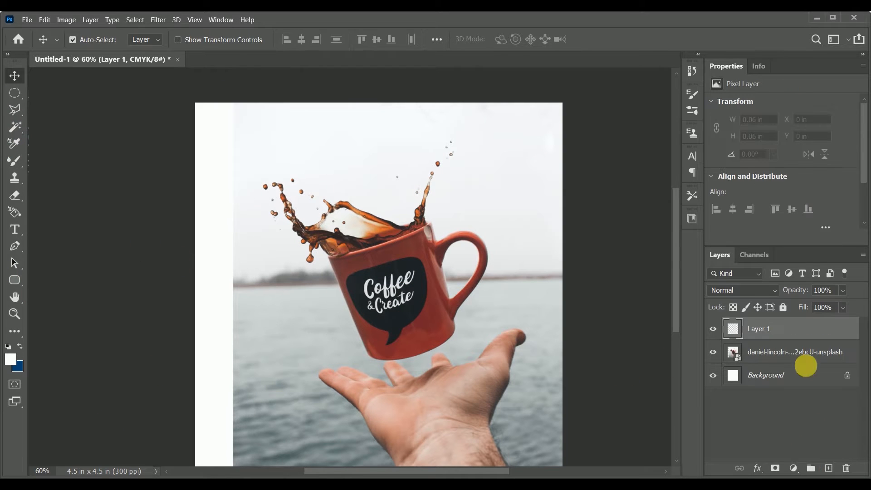
pyautogui.click(22, 252)
pyautogui.click(47, 262)
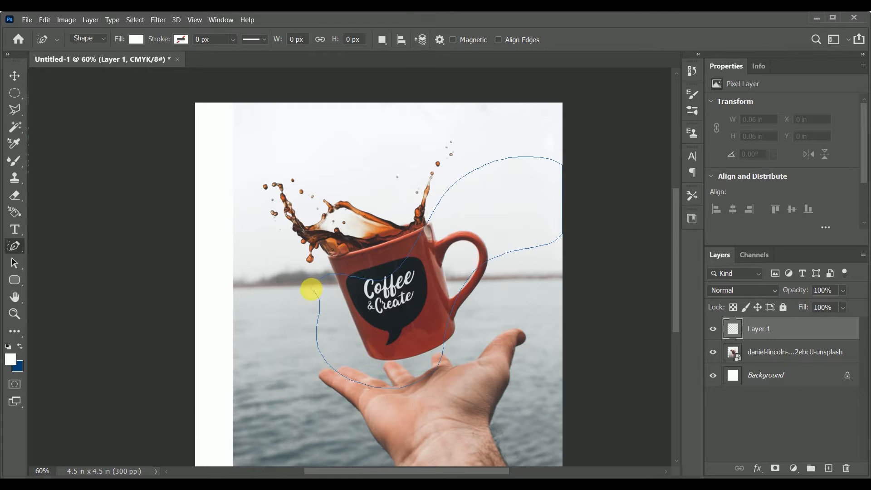
pyautogui.moveTo(311, 289); pyautogui.dragTo(312, 286)
# Adjust the shape's anchor points so that its right side widens and extends past the canvas edge.
pyautogui.press('a')
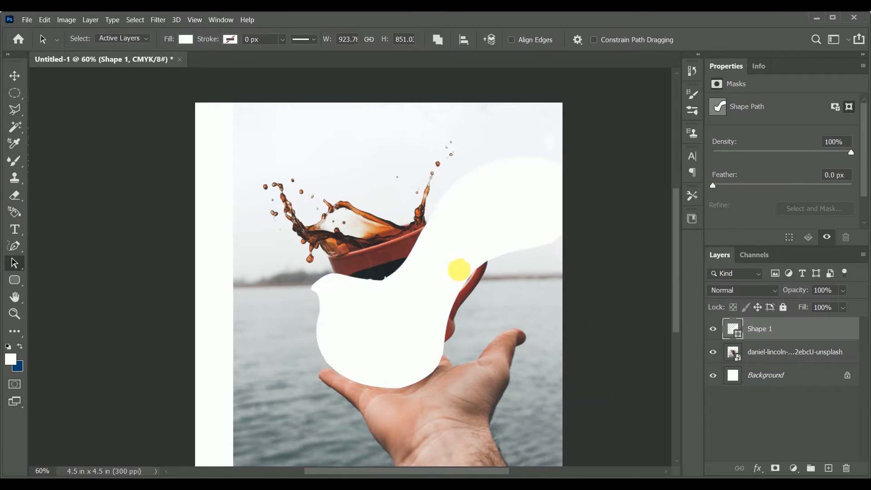
pyautogui.moveTo(459, 269); pyautogui.dragTo(519, 272)
pyautogui.click(71, 277)
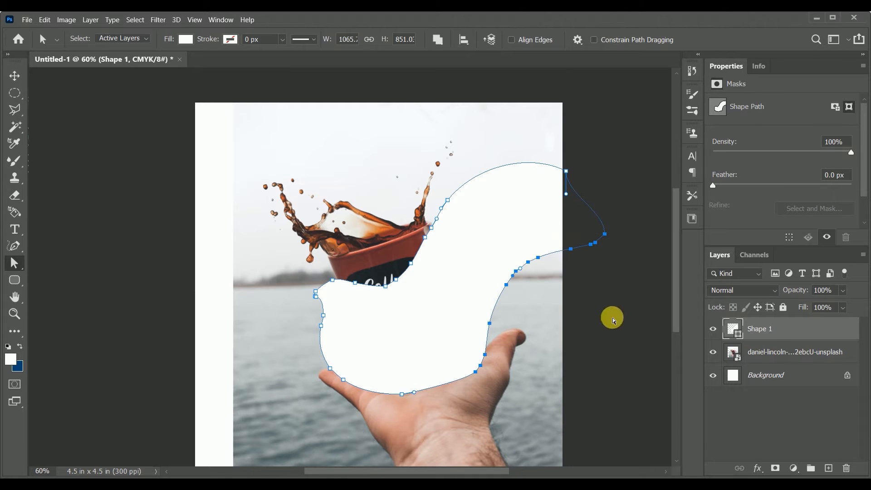
# Clip the mug photo to the freeform shape placed beneath it, and duplicate the photo layer.
pyautogui.moveTo(762, 331); pyautogui.dragTo(746, 352)
pyautogui.keyDown('alt'); pyautogui.click(751, 347); pyautogui.keyUp('alt')
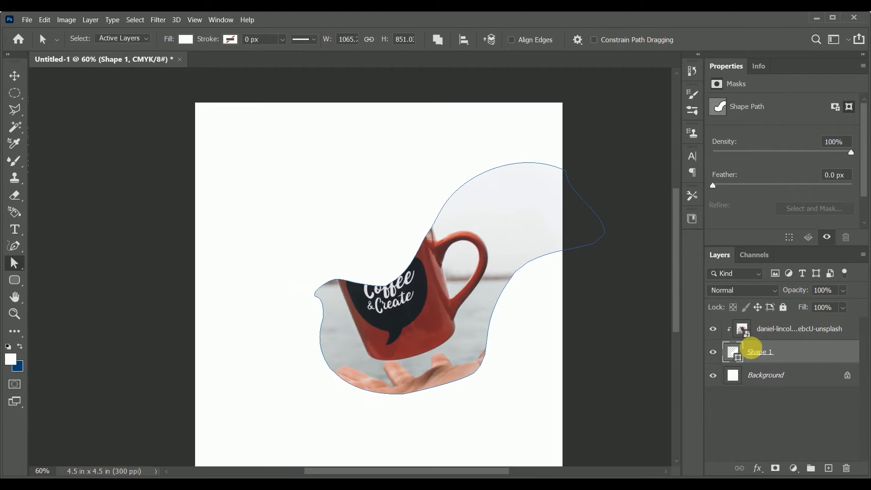
pyautogui.click(758, 331)
pyautogui.hotkey('ctrl', 'j')
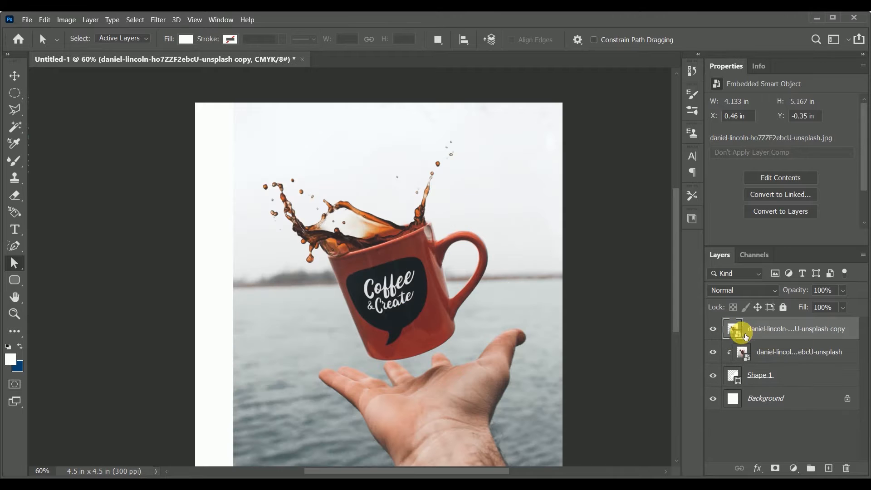
pyautogui.click(15, 195)
pyautogui.rightClick(822, 337)
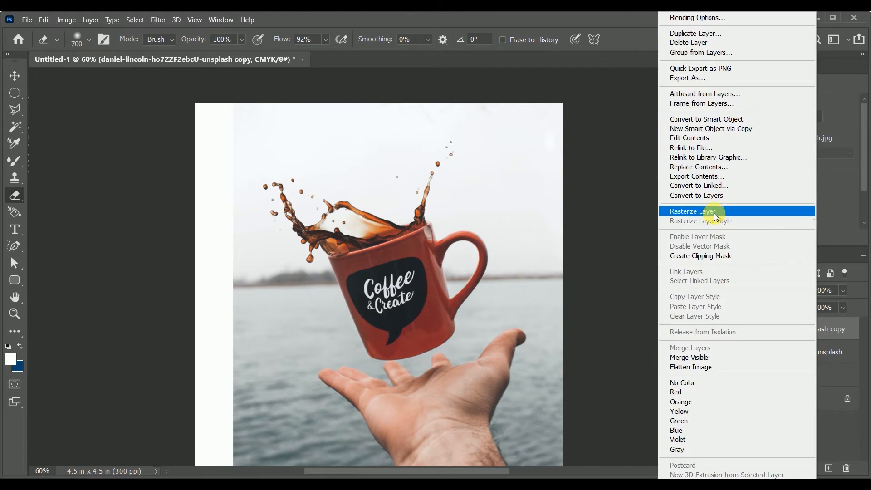
pyautogui.click(694, 208)
pyautogui.rightClick(15, 195)
pyautogui.click(69, 204)
pyautogui.moveTo(294, 237); pyautogui.dragTo(329, 239)
pyautogui.hotkey('ctrl', 'z')
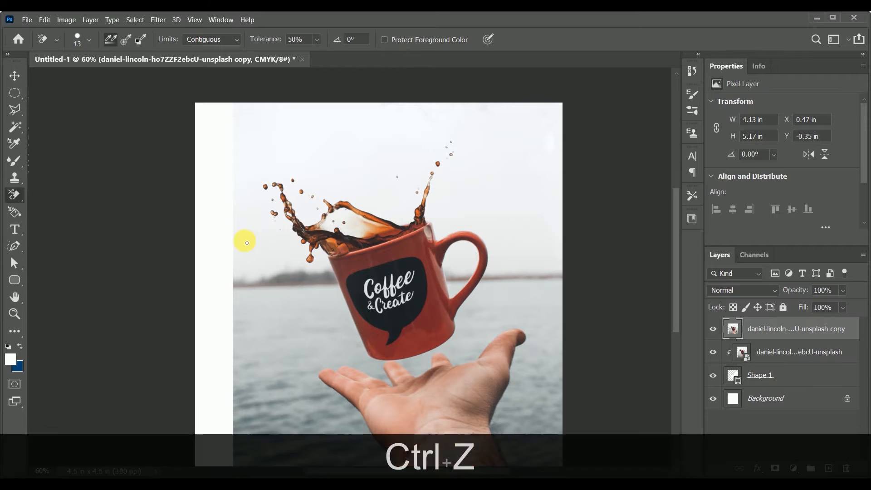
pyautogui.moveTo(248, 244)
pyautogui.mouseDown()
pyautogui.moveTo(372, 209)
pyautogui.moveTo(419, 229)
pyautogui.mouseUp()
pyautogui.hotkey('ctrl', 'z')
pyautogui.hotkey('ctrl', 'z')
# Select the sky on the duplicated photo by colour, rasterize that layer and delete the selected sky.
pyautogui.click(15, 130)
pyautogui.click(249, 228)
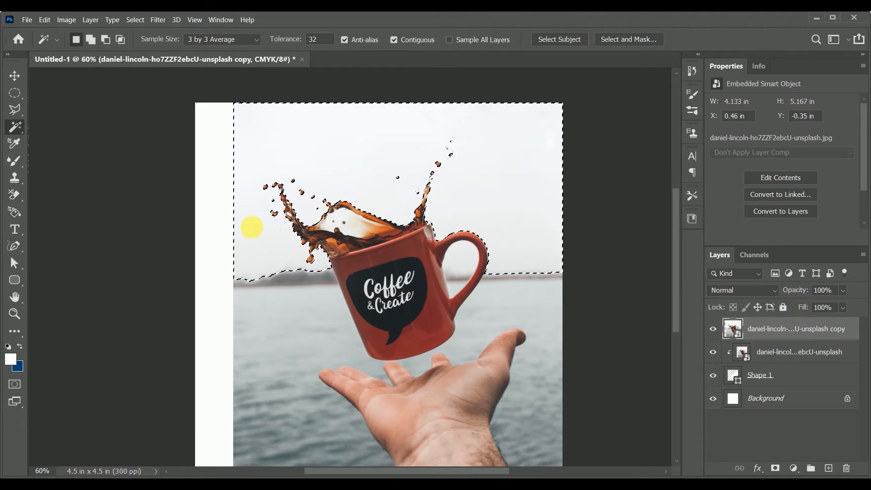
pyautogui.press('Delete')
pyautogui.press('Return')
pyautogui.rightClick(815, 411)
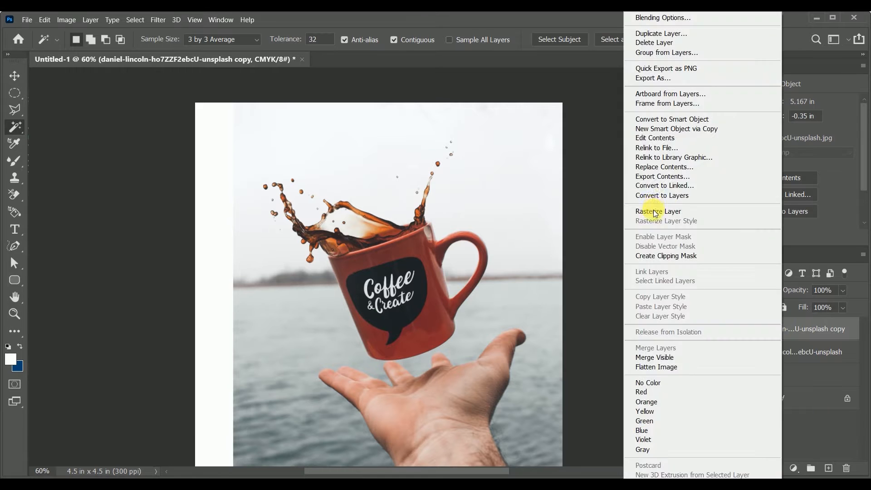
pyautogui.click(778, 210)
pyautogui.press('Delete')
# Select and delete the water and shoreline areas around the mug and hand on the duplicated photo layer.
pyautogui.click(292, 313)
pyautogui.press('Delete')
pyautogui.click(291, 275)
pyautogui.press('Delete')
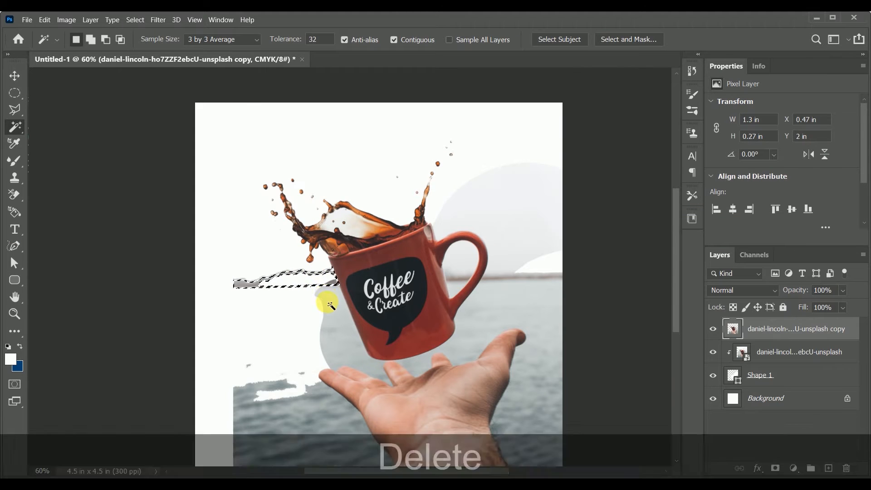
pyautogui.hotkey('ctrl', 'd')
pyautogui.click(327, 411)
pyautogui.press('Delete')
pyautogui.hotkey('ctrl', 'd')
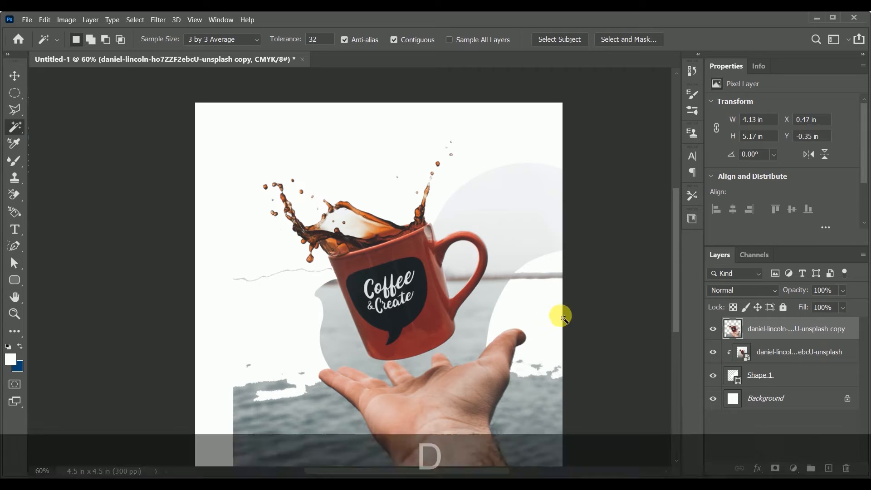
# Outline the leftover shoreline strip left of the mug with the Polygonal Lasso and delete it.
pyautogui.click(15, 109)
pyautogui.click(213, 268)
pyautogui.click(289, 262)
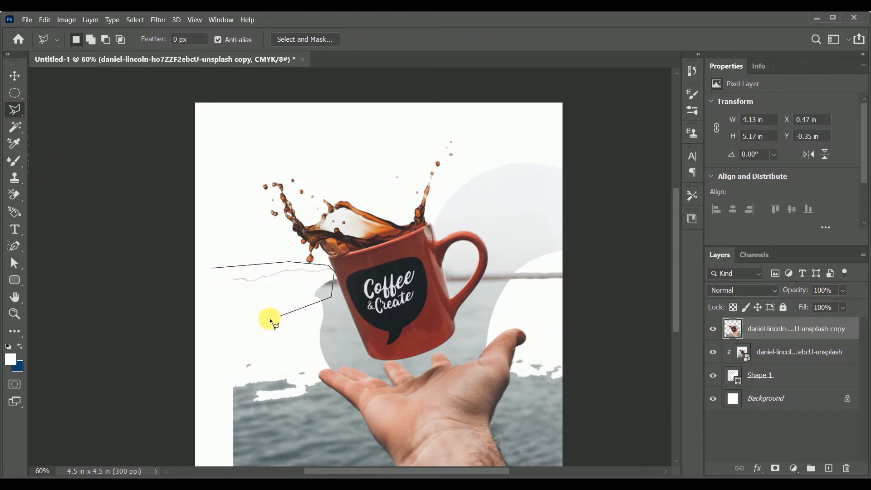
pyautogui.press('Delete')
pyautogui.hotkey('ctrl', 'd')
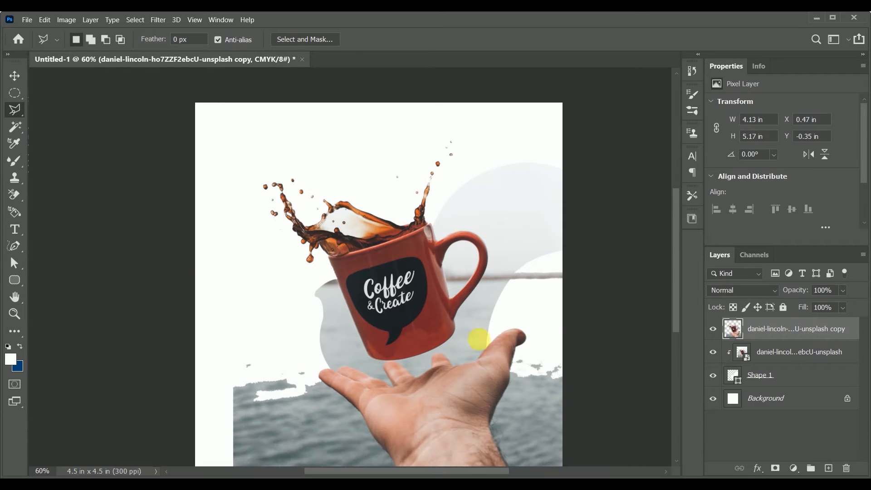
pyautogui.click(465, 205)
pyautogui.click(525, 207)
pyautogui.click(572, 349)
pyautogui.press('BackSpace')
pyautogui.press('BackSpace')
pyautogui.press('BackSpace')
pyautogui.press('BackSpace')
pyautogui.press('BackSpace')
pyautogui.press('BackSpace')
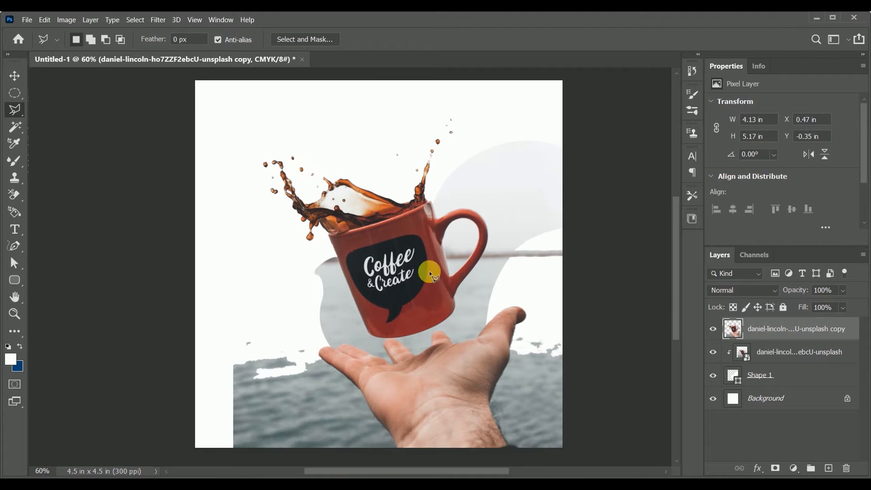
# Outline the lower part of the picture with the Polygonal Lasso and hide it with a layer mask on the cutout.
pyautogui.click(643, 273)
pyautogui.click(619, 460)
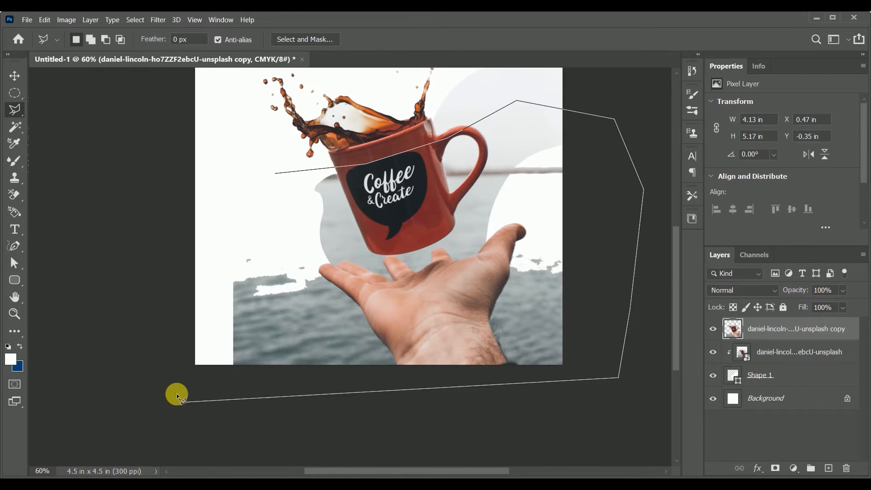
pyautogui.click(277, 174)
pyautogui.click(775, 468)
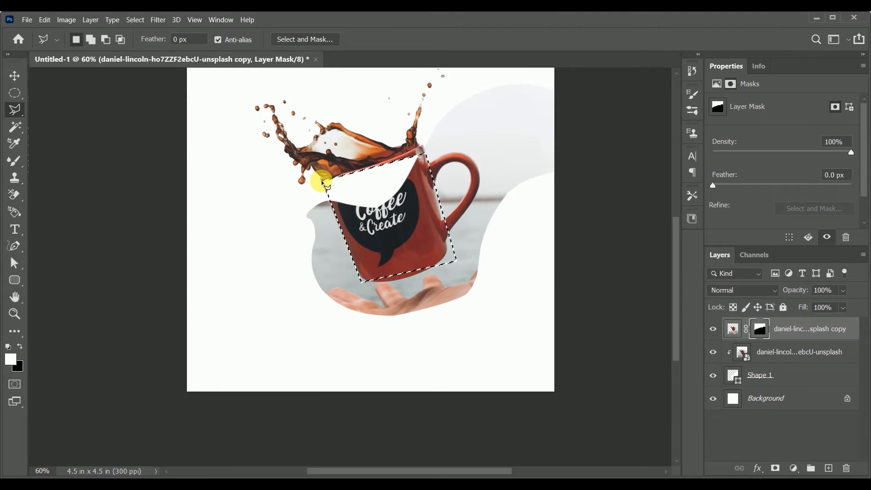
# Fill the selection around the mug's body with white on the layer mask to reveal the whole mug.
pyautogui.press('x')
pyautogui.hotkey('ctrl', 'BackSpace')
pyautogui.hotkey('ctrl', 'd')
pyautogui.hotkey('ctrl', '0')
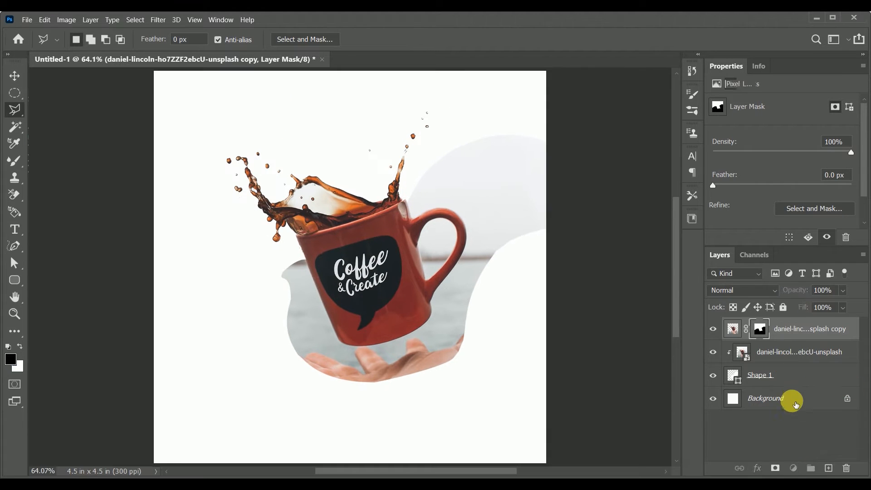
# Add a Solid Color fill layer in orange #ff7e00 directly above the Background layer.
pyautogui.click(799, 356)
pyautogui.click(779, 382)
pyautogui.click(781, 399)
pyautogui.click(793, 468)
pyautogui.click(802, 271)
pyautogui.click(725, 318)
pyautogui.moveTo(691, 218); pyautogui.dragTo(714, 181)
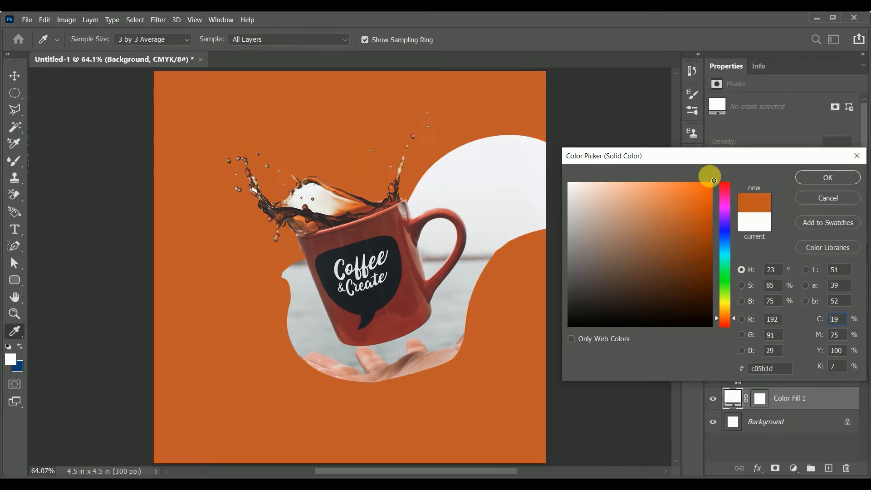
pyautogui.click(347, 205)
pyautogui.click(381, 248)
pyautogui.click(725, 316)
pyautogui.moveTo(703, 252); pyautogui.dragTo(724, 186)
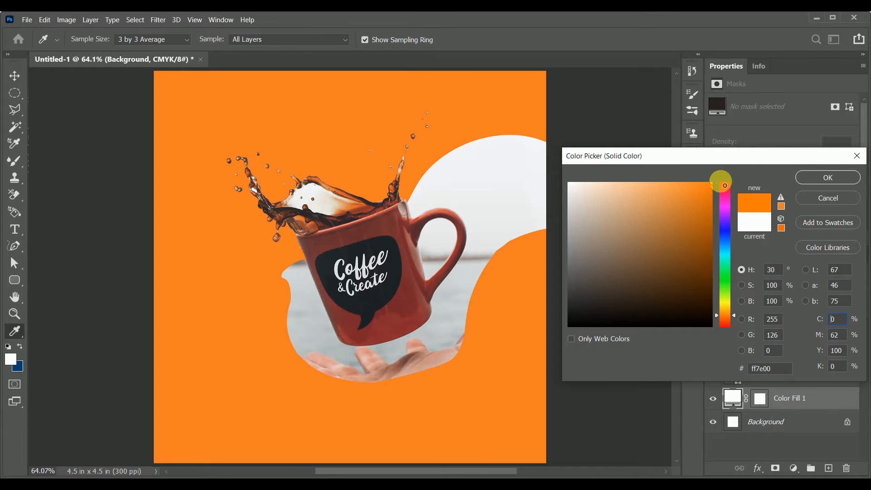
pyautogui.click(850, 178)
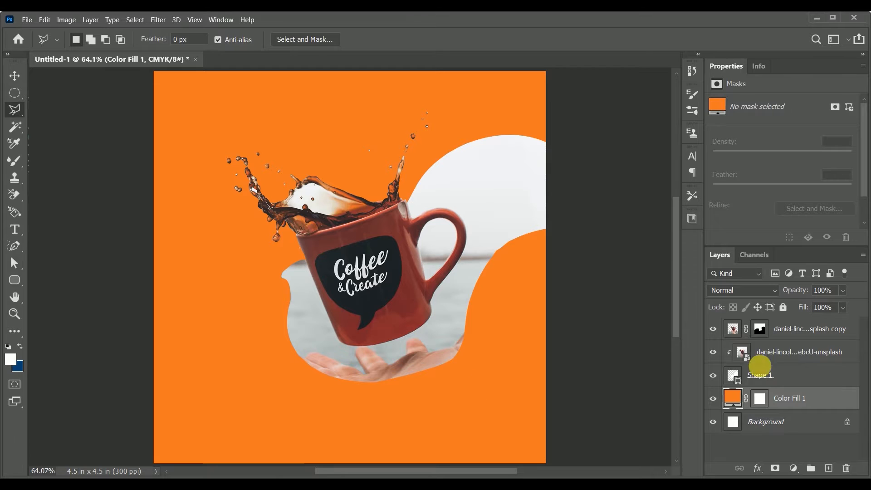
# Move the mug cutout and the clipped photo down together inside the shape.
pyautogui.click(760, 367)
pyautogui.click(14, 76)
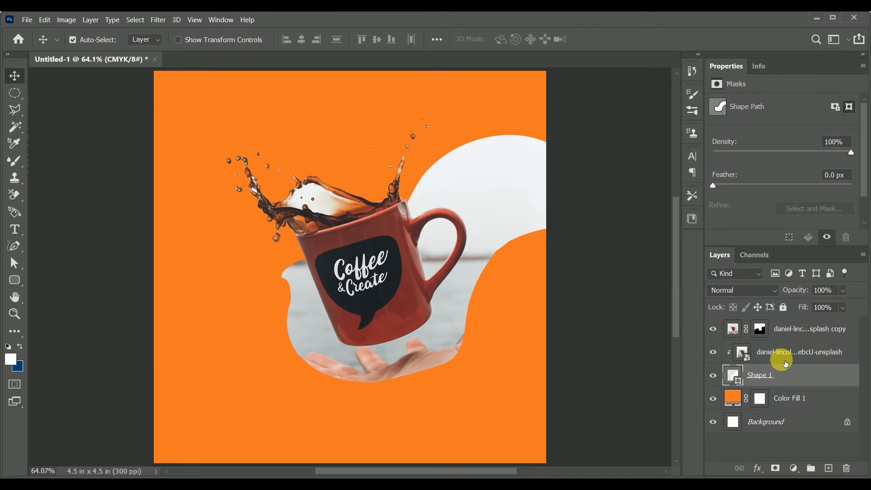
pyautogui.click(799, 332)
pyautogui.keyDown('shift'); pyautogui.click(794, 353); pyautogui.keyUp('shift')
pyautogui.moveTo(403, 295); pyautogui.dragTo(405, 321)
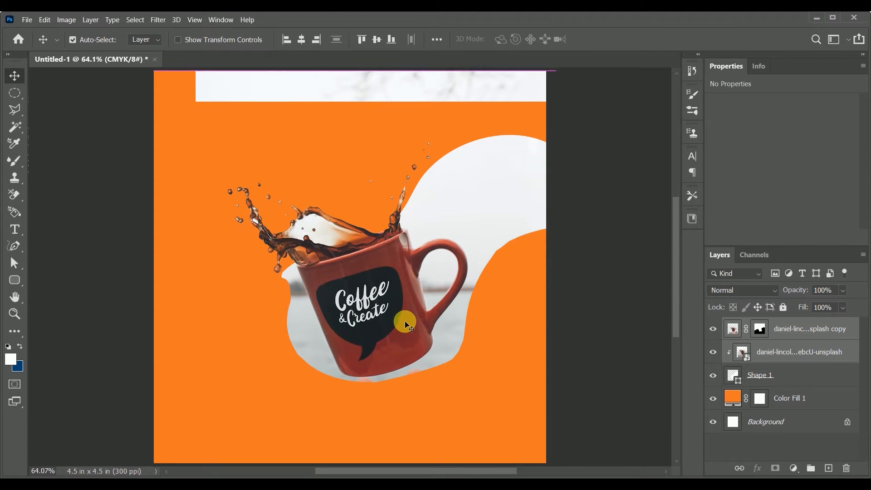
# Hide the exposed photo strip along the canvas's upper edge using the mug cutout's layer mask.
pyautogui.click(778, 369)
pyautogui.click(782, 332)
pyautogui.hotkey('ctrl', '-')
pyautogui.hotkey('ctrl', '-')
pyautogui.click(762, 329)
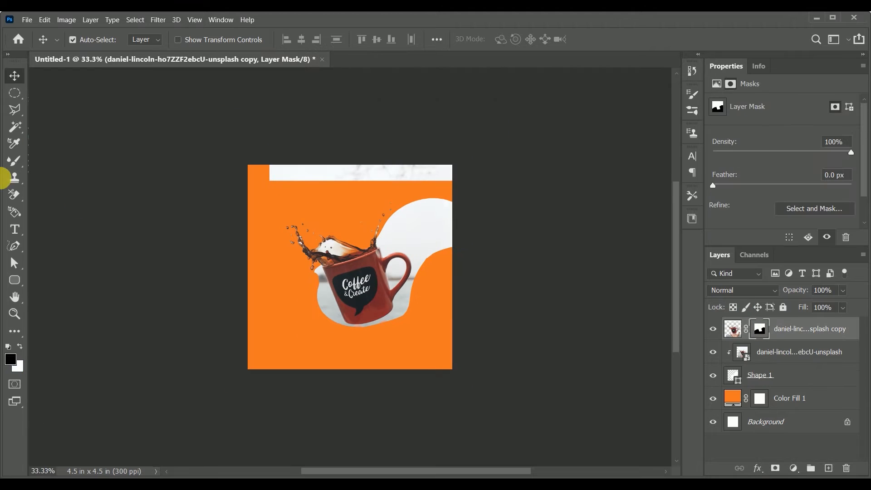
pyautogui.click(14, 110)
pyautogui.click(251, 108)
pyautogui.click(262, 188)
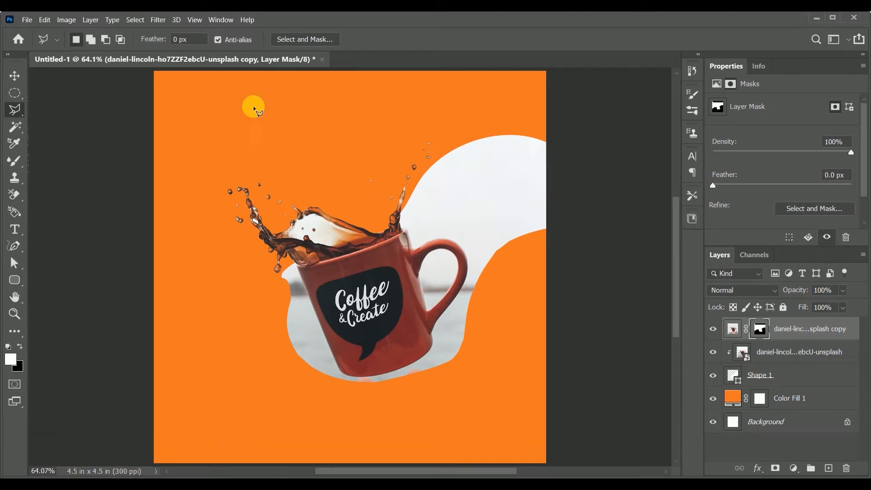
# Switch to Unsplash in the browser, search for "sunsine" and look through the photos.
pyautogui.click(432, 303)
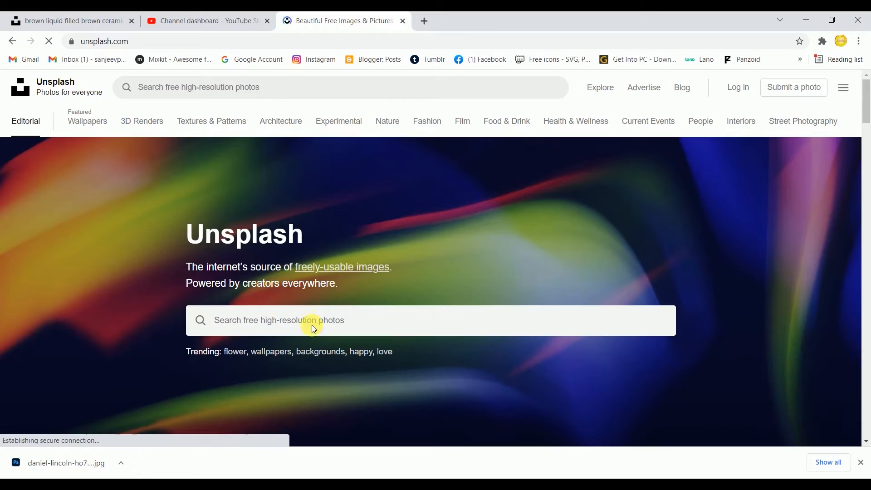
pyautogui.click(313, 320)
pyautogui.write('sunsine')
pyautogui.press('Return')
pyautogui.scroll(-10, 315, 327)
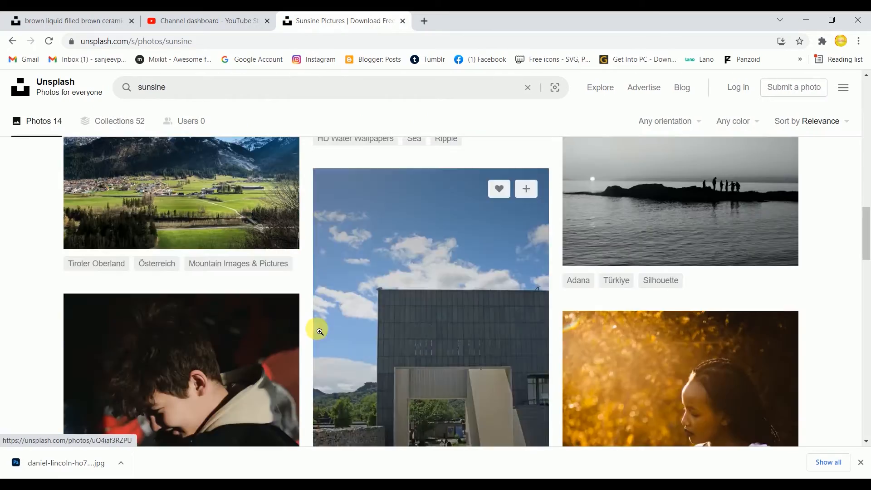
# Browse the sunset photos and their related images, and pick an orange sky above silhouetted mountains.
pyautogui.click(649, 209)
pyautogui.click(12, 41)
pyautogui.click(644, 191)
pyautogui.scroll(-20, 459, 268)
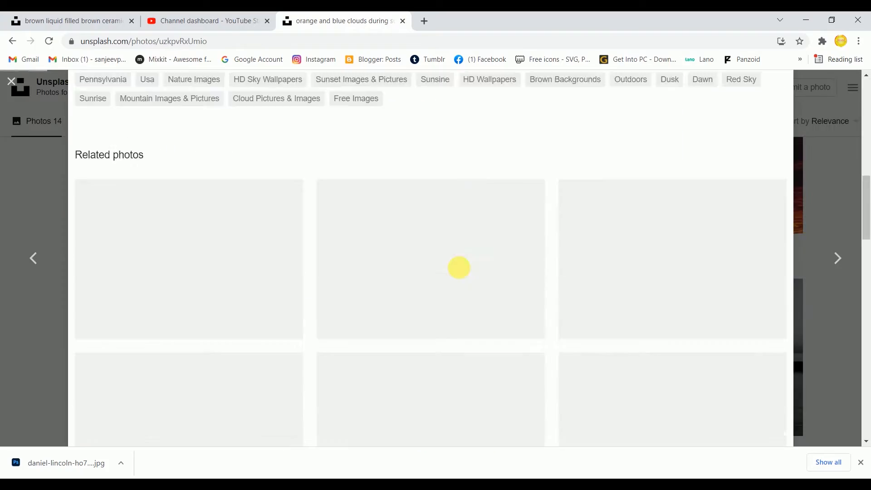
pyautogui.scroll(-7, 459, 268)
pyautogui.scroll(3, 232, 267)
pyautogui.click(225, 202)
pyautogui.scroll(-13, 438, 290)
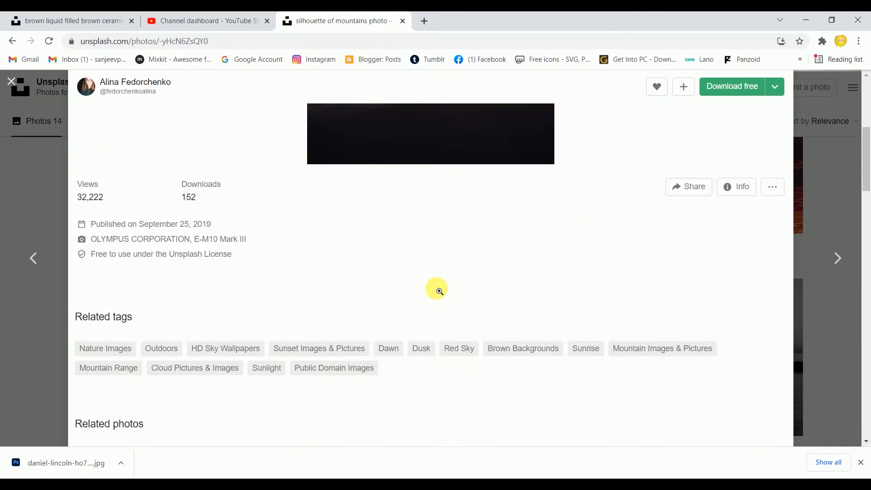
pyautogui.click(218, 288)
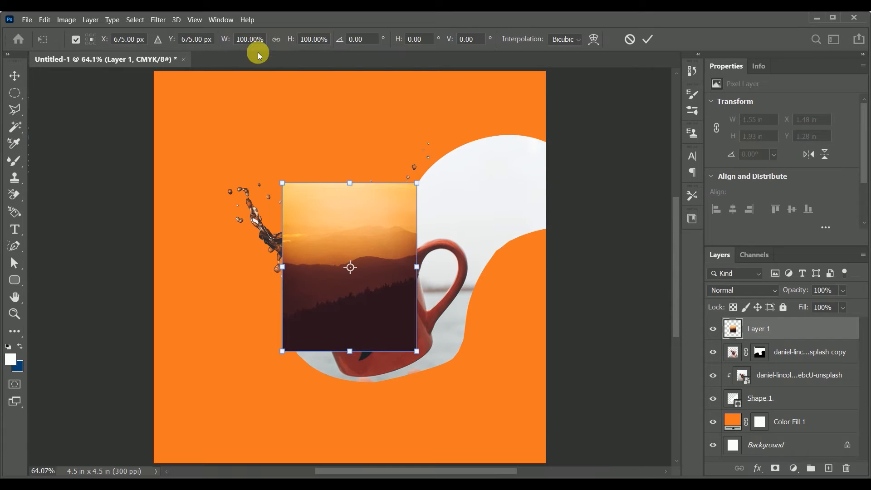
# In Photoshop, scale the sunset image to 336% and position it to cover the whole canvas.
pyautogui.scroll(10, 402, 30)
pyautogui.moveTo(424, 186); pyautogui.dragTo(432, 263)
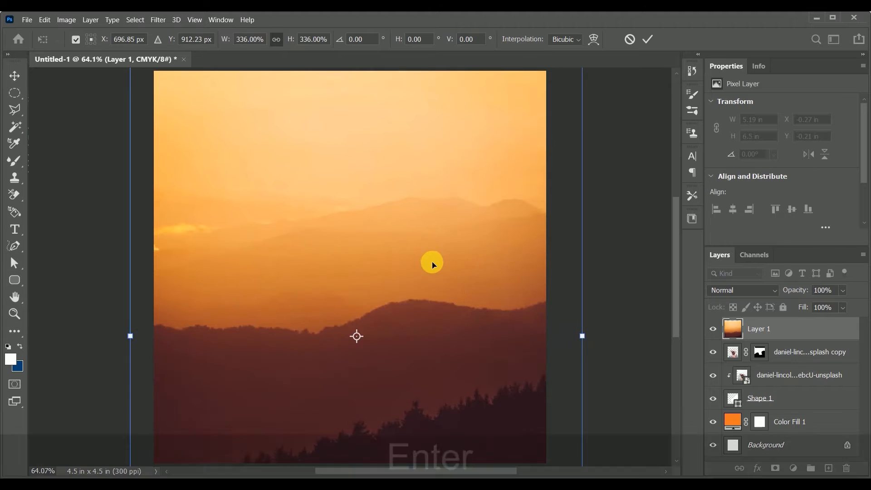
pyautogui.press('Return')
# Place the sunset layer between the freeform shape and the orange fill, and set its blend mode to Soft Light.
pyautogui.moveTo(766, 328); pyautogui.dragTo(767, 409)
pyautogui.click(744, 290)
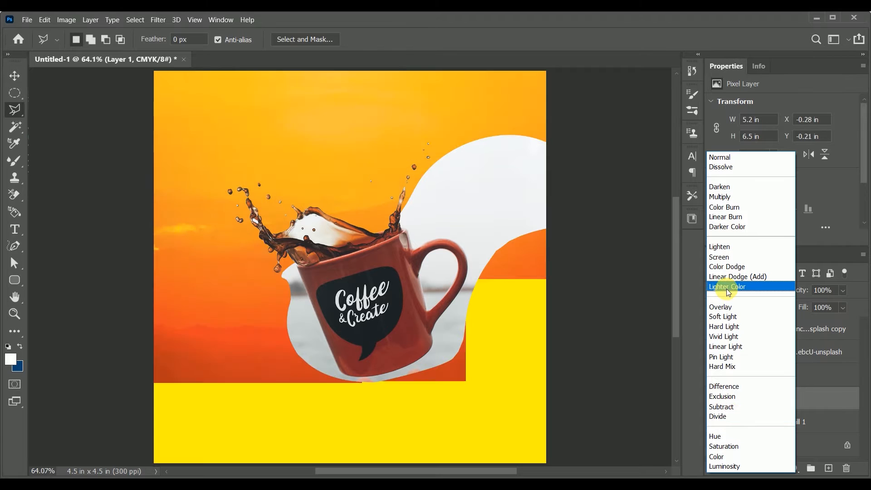
pyautogui.click(727, 317)
pyautogui.hotkey('ctrl', '-')
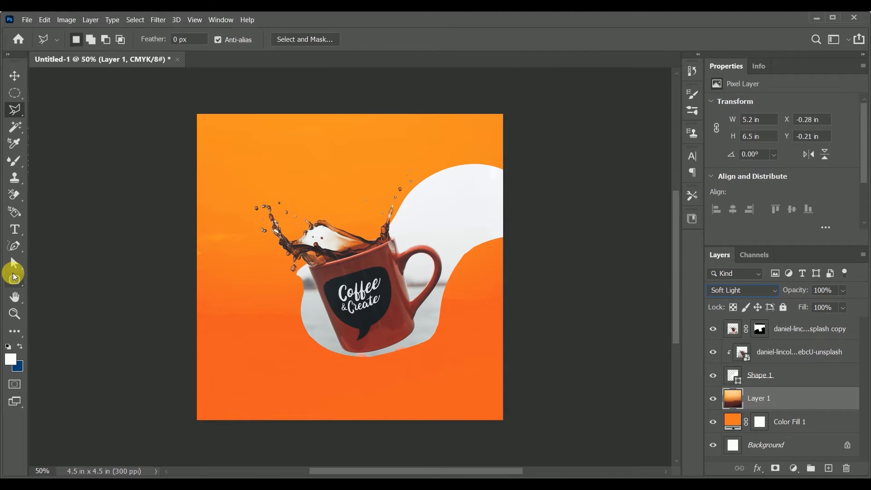
# Add the text "cofee" in the empty orange area above the splash.
pyautogui.press('t')
pyautogui.click(229, 141)
pyautogui.write('cofee')
# Enlarge the text to about 2 in wide and move its layer to the top of the layer stack.
pyautogui.press('ctrl')
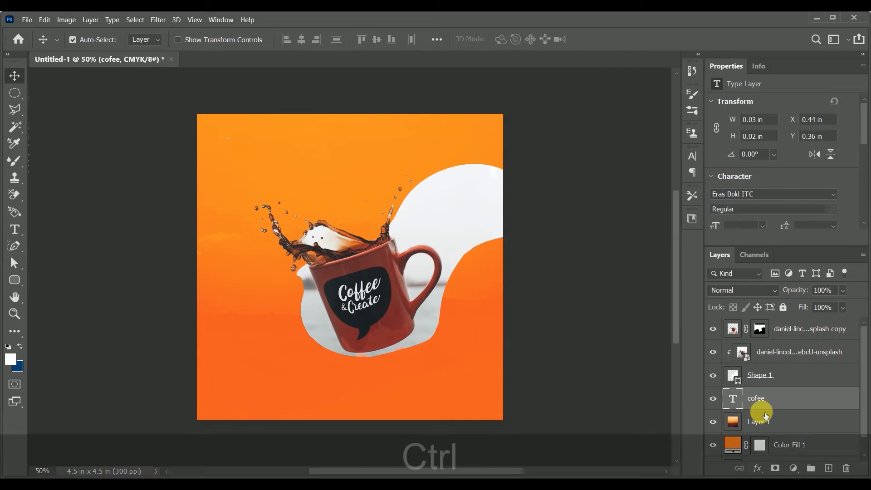
pyautogui.moveTo(229, 141); pyautogui.dragTo(366, 200)
pyautogui.moveTo(805, 398); pyautogui.dragTo(850, 335)
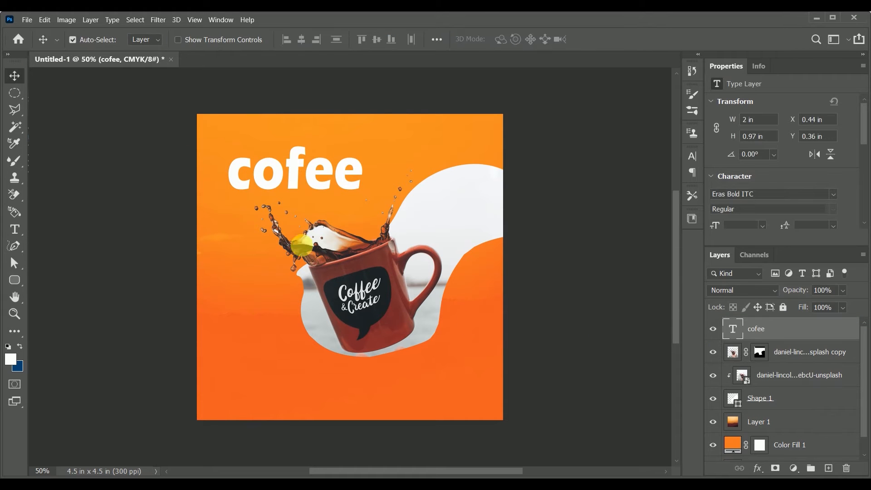
# Correct the title text to "coffee" and move it toward the canvas's upper-left corner.
pyautogui.hotkey('shift', 'Return')
pyautogui.press('Left')
pyautogui.press('Left')
pyautogui.write('f')
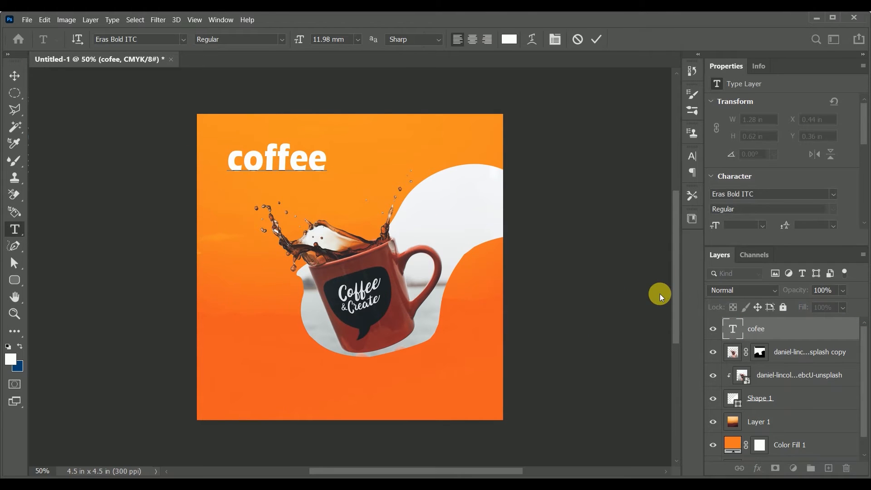
pyautogui.click(16, 76)
pyautogui.moveTo(301, 158); pyautogui.dragTo(283, 142)
# Switch to Chrome, search Google for "coffee clip art" and open the black-and-white cup and saucer image.
pyautogui.click(387, 475)
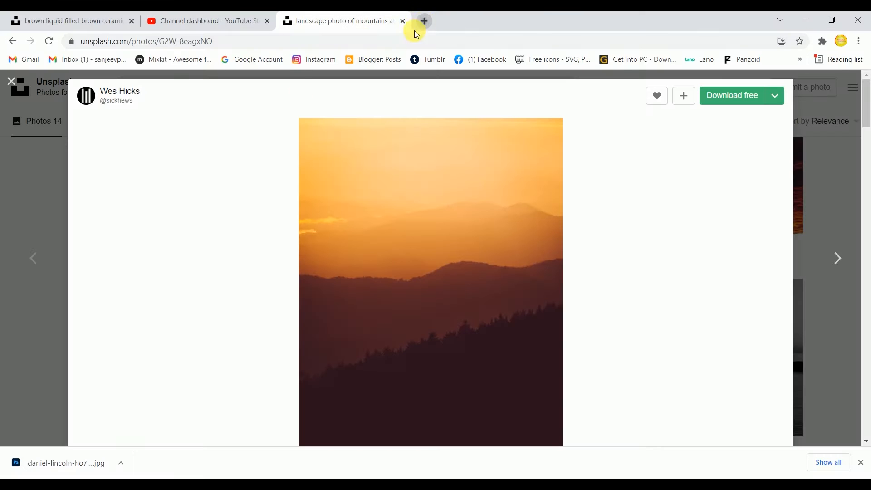
pyautogui.click(421, 21)
pyautogui.write('coffee clip')
pyautogui.press('Down')
pyautogui.click(301, 88)
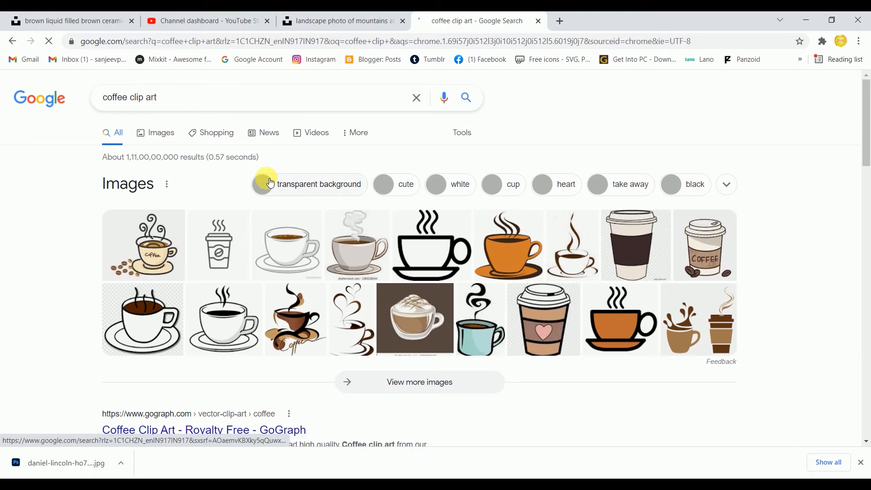
pyautogui.scroll(-1, 181, 236)
pyautogui.click(227, 247)
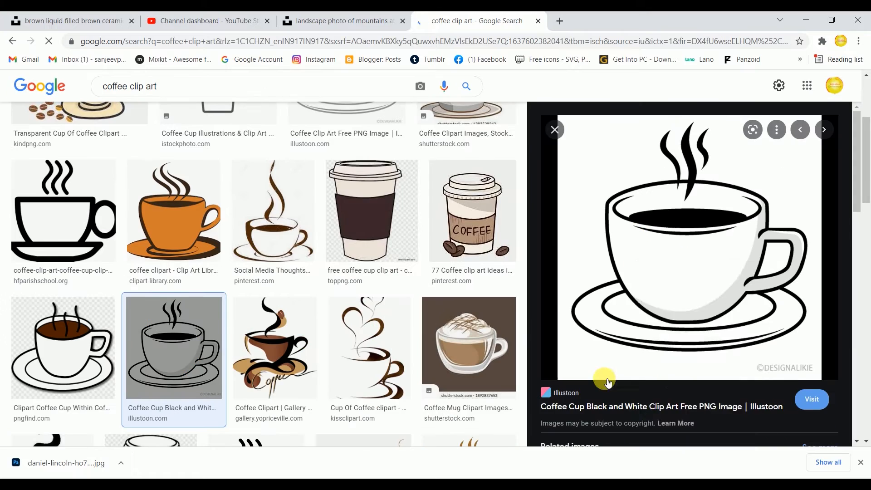
# Switch to Photoshop, paste the cup clip art as a new layer and set its blend mode to Divide.
pyautogui.hotkey('alt', 'Tab')
pyautogui.hotkey('ctrl', 'v')
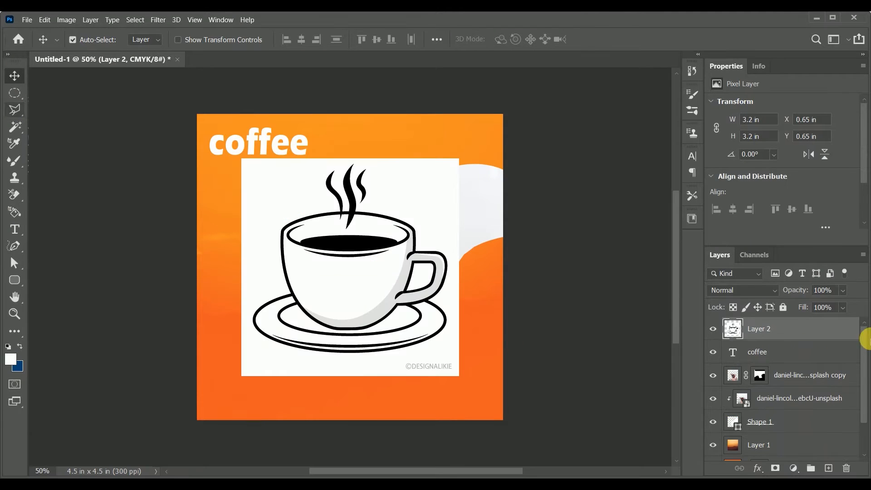
pyautogui.click(743, 290)
pyautogui.click(749, 414)
# Scale the cup line art to about 0.81 in, place it partly off the canvas's upper-left corner, and shift the title beside it.
pyautogui.moveTo(253, 346); pyautogui.dragTo(410, 137)
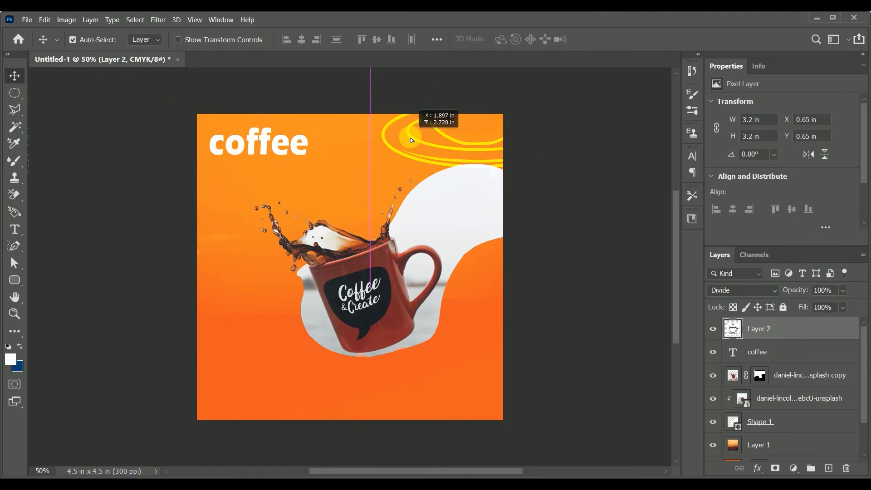
pyautogui.hotkey('ctrl', 't')
pyautogui.moveTo(370, 191); pyautogui.dragTo(457, 129)
pyautogui.moveTo(461, 104); pyautogui.dragTo(509, 375)
pyautogui.moveTo(523, 330); pyautogui.dragTo(190, 154)
pyautogui.moveTo(250, 197); pyautogui.dragTo(231, 172)
pyautogui.press('Return')
pyautogui.moveTo(215, 133); pyautogui.dragTo(219, 132)
pyautogui.moveTo(233, 148); pyautogui.dragTo(255, 146)
# Duplicate the cup line art into the canvas's lower-right corner and enlarge the copy.
pyautogui.moveTo(221, 153); pyautogui.dragTo(516, 381)
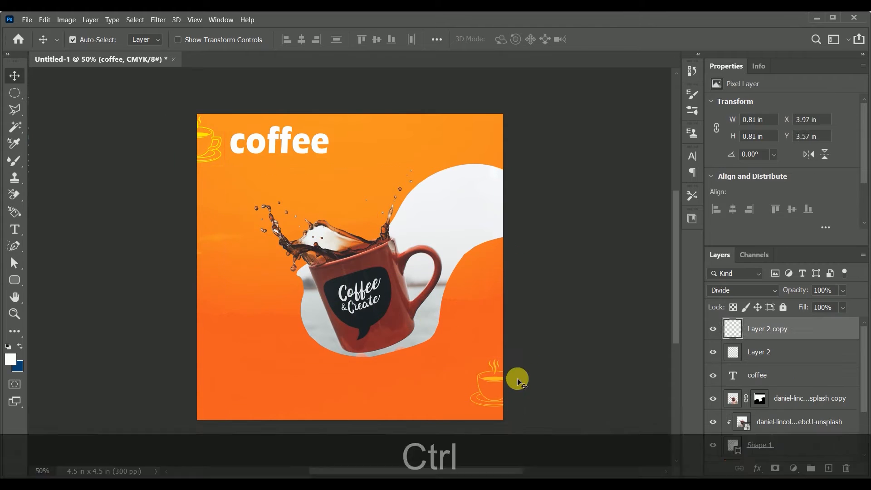
pyautogui.hotkey('ctrl', 't')
pyautogui.moveTo(466, 356); pyautogui.dragTo(434, 323)
pyautogui.moveTo(499, 365); pyautogui.dragTo(508, 381)
pyautogui.press('Return')
# Add Bevel & Emboss and a Stroke to the coffee title, with the stroke colour sampled from the red mug.
pyautogui.click(761, 353)
pyautogui.click(766, 381)
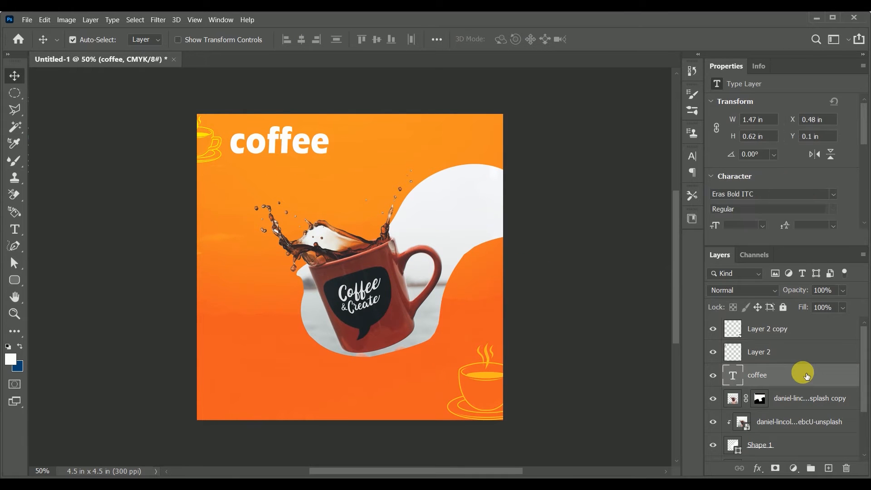
pyautogui.doubleClick(806, 376)
pyautogui.click(440, 224)
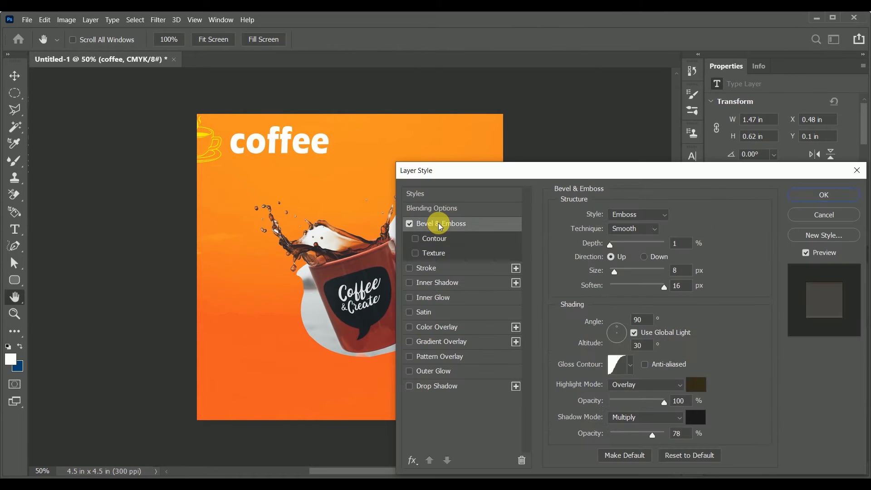
pyautogui.click(432, 270)
pyautogui.click(584, 307)
pyautogui.click(376, 264)
pyautogui.click(834, 179)
# Enable Inner Shadow, Inner Glow and the bevel's Contour on the title, choosing an S-curve contour preset.
pyautogui.click(439, 237)
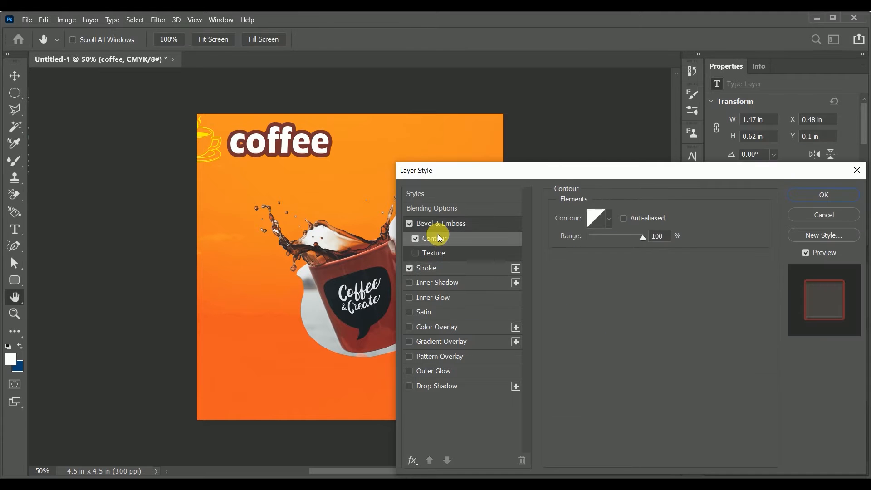
pyautogui.click(442, 223)
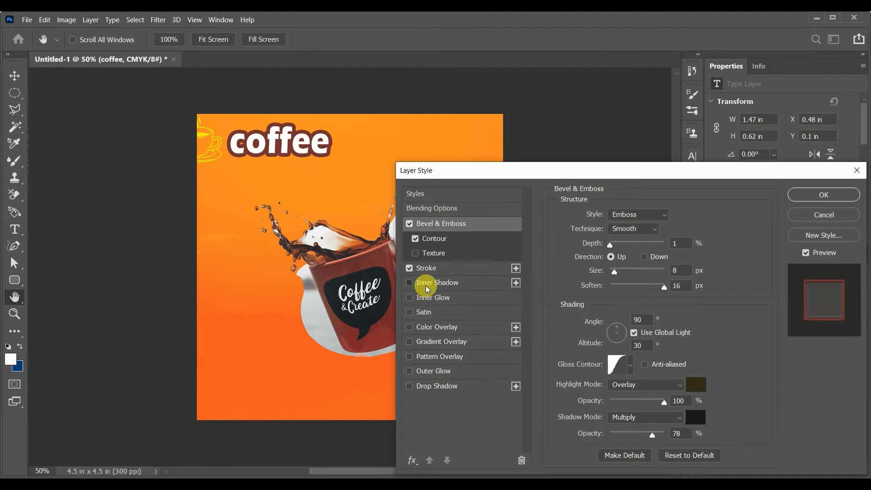
pyautogui.click(427, 283)
pyautogui.click(429, 297)
pyautogui.click(434, 238)
pyautogui.click(608, 218)
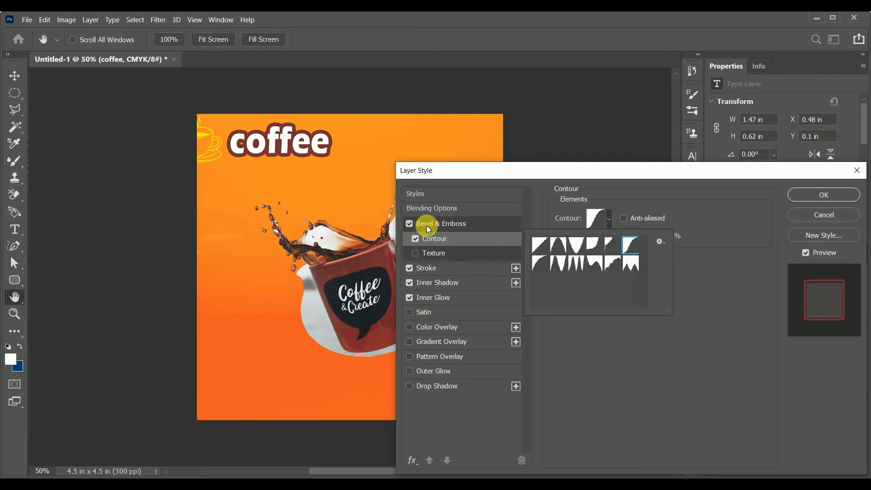
# Set the title's bevel depth to 844%, its size to 13 px and the shadow opacity to 92%.
pyautogui.click(429, 227)
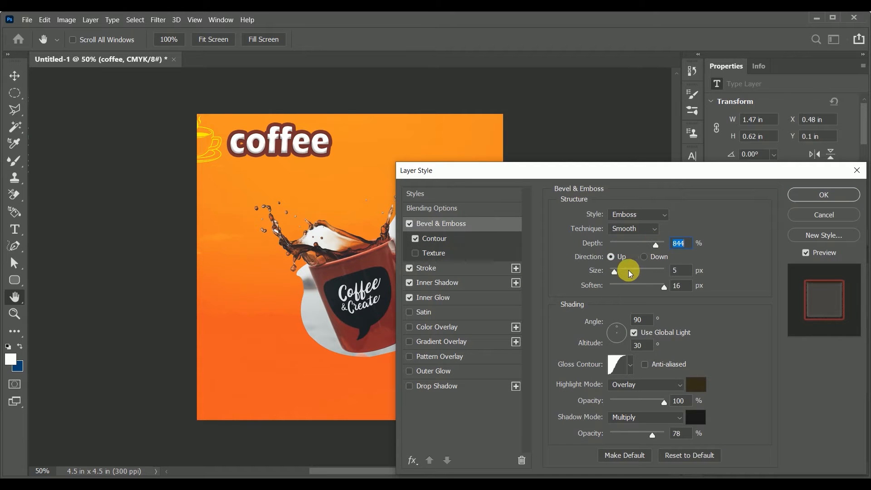
pyautogui.moveTo(630, 274); pyautogui.dragTo(617, 273)
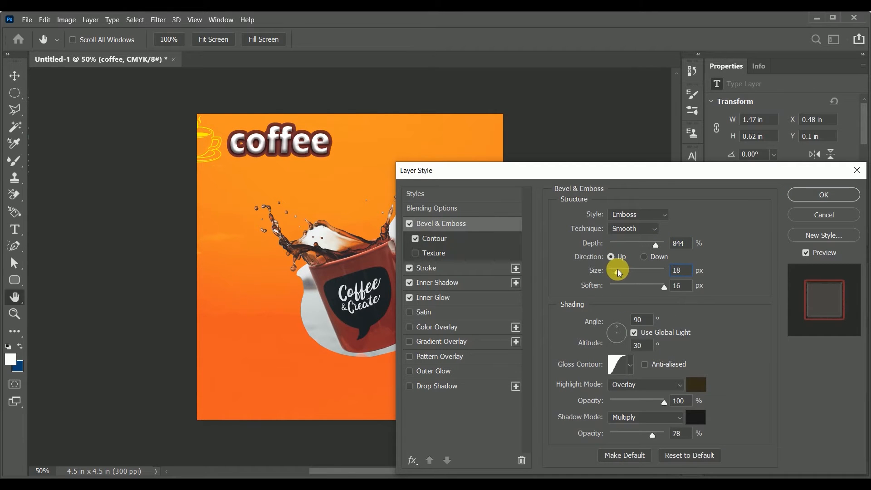
pyautogui.moveTo(653, 436); pyautogui.dragTo(659, 435)
# Compare the Inner Bevel, Outer Bevel, Pillow Emboss and Stroke Emboss styles, and apply the title's effects with Emboss.
pyautogui.click(635, 215)
pyautogui.click(627, 235)
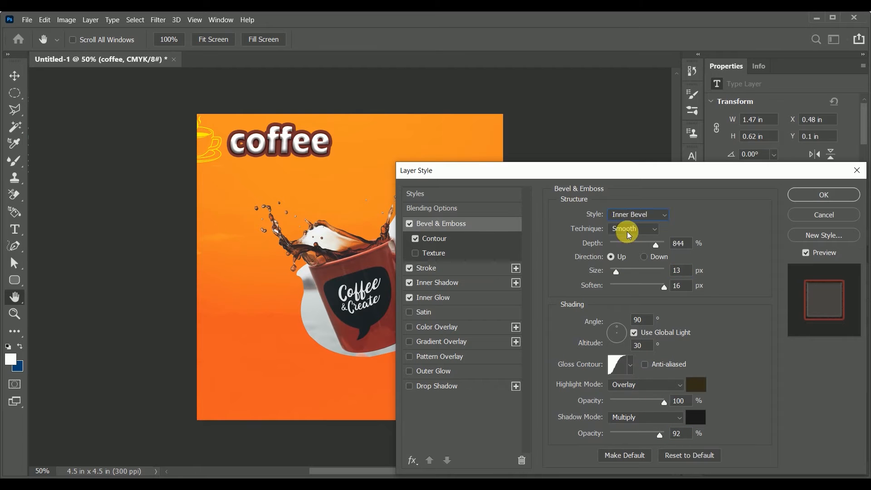
pyautogui.click(630, 215)
pyautogui.click(630, 225)
pyautogui.click(634, 215)
pyautogui.click(634, 245)
pyautogui.click(635, 217)
pyautogui.click(635, 255)
pyautogui.click(635, 216)
pyautogui.click(635, 265)
pyautogui.click(636, 216)
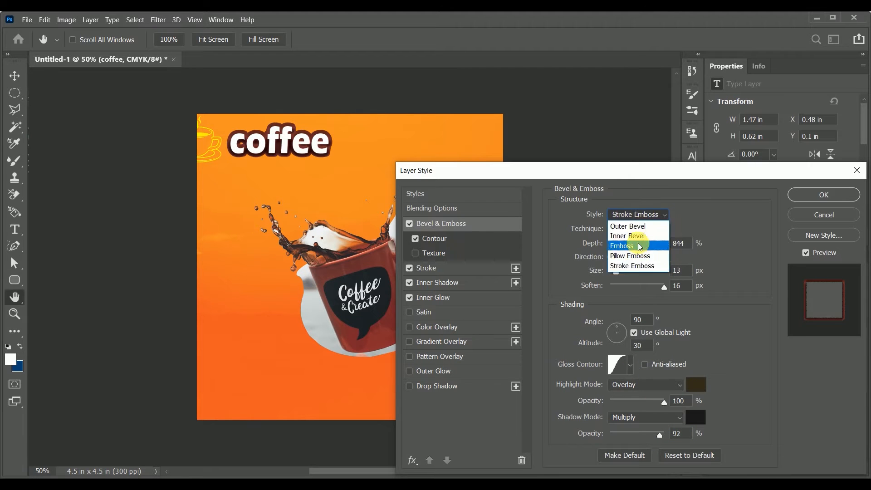
pyautogui.click(636, 246)
pyautogui.click(805, 192)
# Scale the coffee title down to about 60%.
pyautogui.hotkey('ctrl', 't')
pyautogui.moveTo(332, 162); pyautogui.dragTo(293, 146)
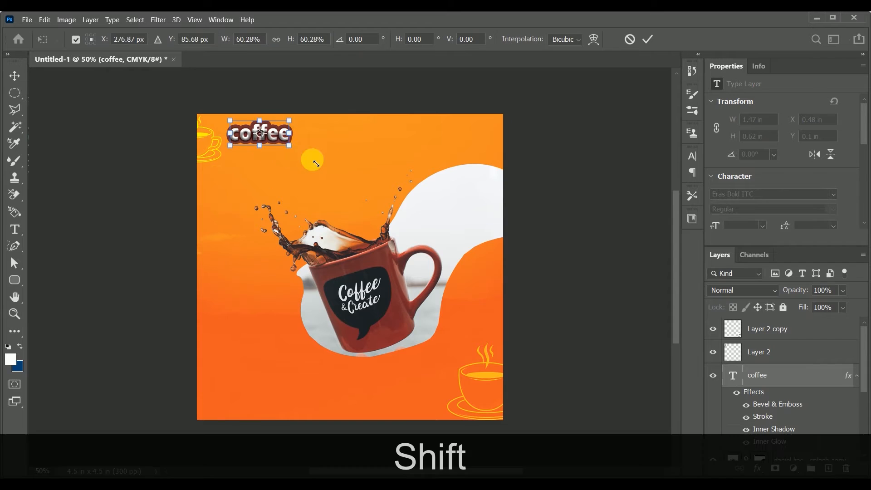
pyautogui.press('Return')
# Set the title's bevel depth to 802% and its softening to 9 px.
pyautogui.doubleClick(806, 378)
pyautogui.click(438, 224)
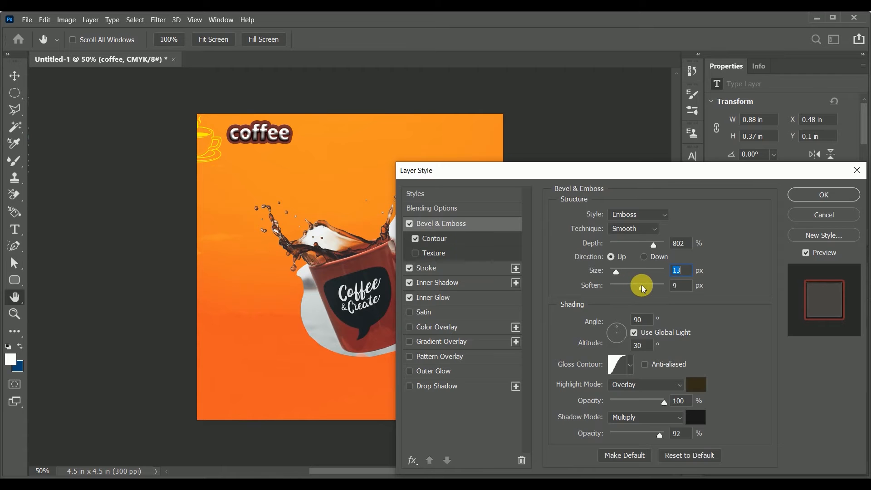
pyautogui.click(442, 268)
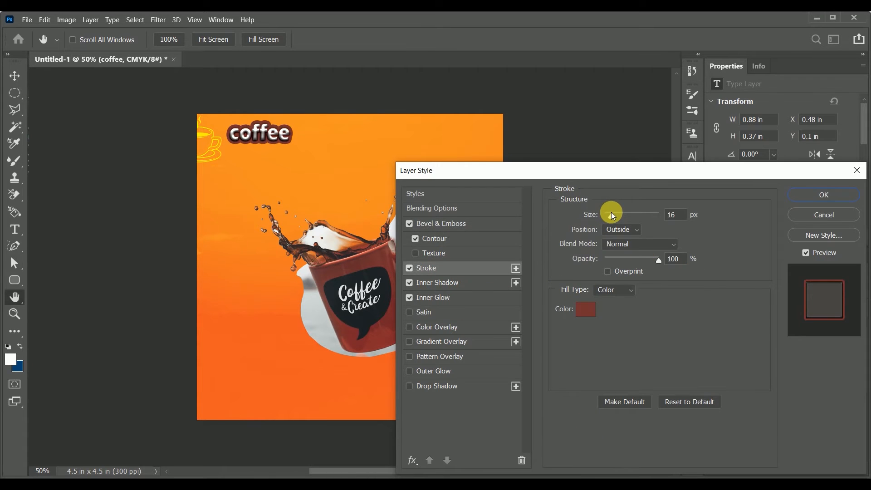
pyautogui.press('Return')
# Duplicate the title layer and scale the original title behind it proportionally to about 108%.
pyautogui.hotkey('ctrl', 'j')
pyautogui.hotkey('ctrl', 't')
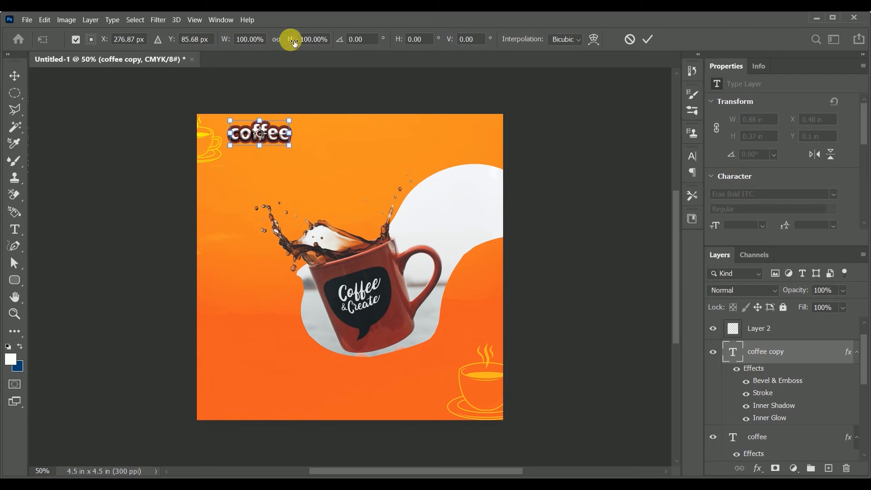
pyautogui.click(276, 40)
pyautogui.scroll(-3, 729, 367)
pyautogui.click(730, 366)
pyautogui.hotkey('ctrl', 't')
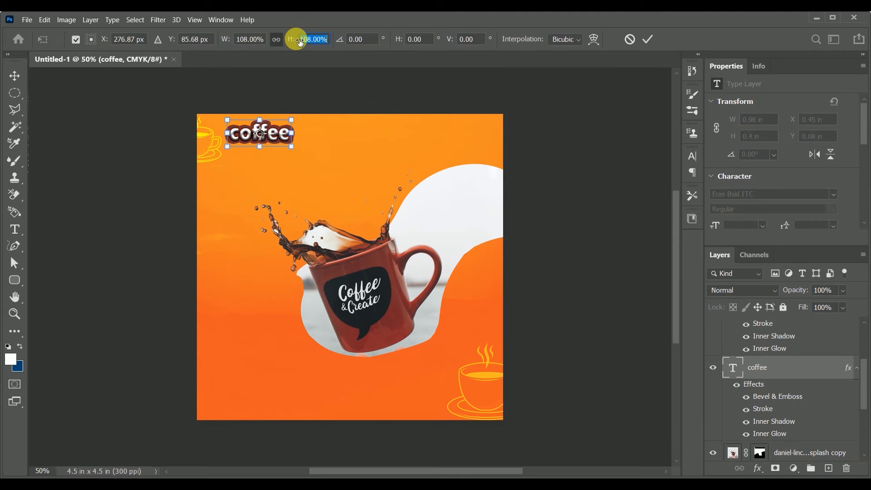
pyautogui.press('Return')
# Change the back title's stroke colour to white and enlarge that layer slightly, to about 0.99 in wide.
pyautogui.press('t')
pyautogui.doubleClick(819, 373)
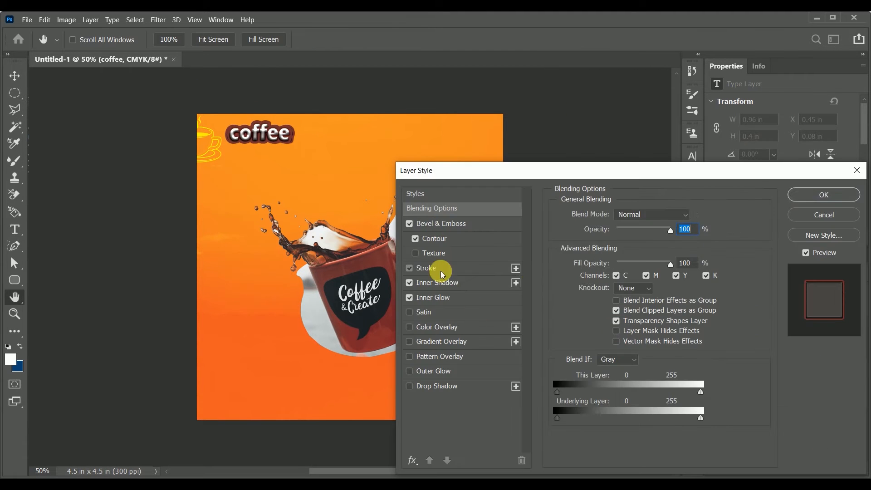
pyautogui.click(425, 268)
pyautogui.click(583, 308)
pyautogui.click(823, 183)
pyautogui.click(823, 193)
pyautogui.hotkey('ctrl', 't')
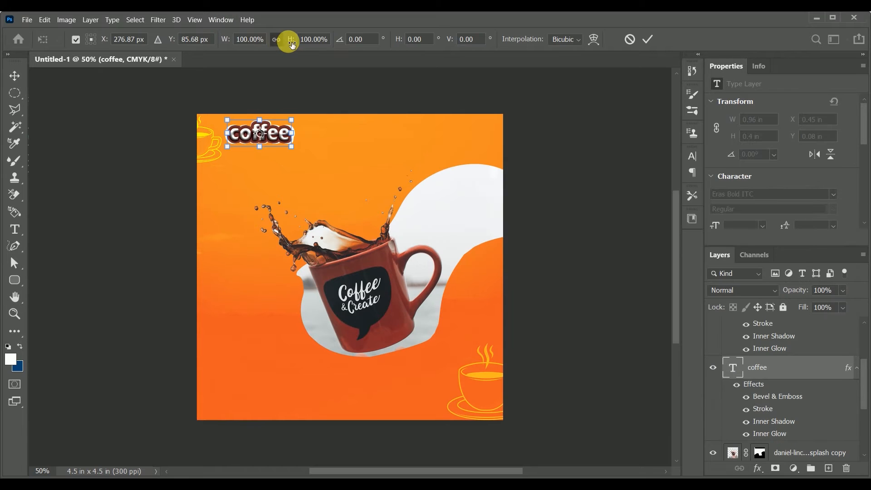
pyautogui.press('Return')
# Duplicate both title layers together, enlarge the copies and place them beneath the mug.
pyautogui.scroll(-1, 734, 352)
pyautogui.scroll(11, 744, 352)
pyautogui.keyDown('shift'); pyautogui.click(786, 353); pyautogui.keyUp('shift')
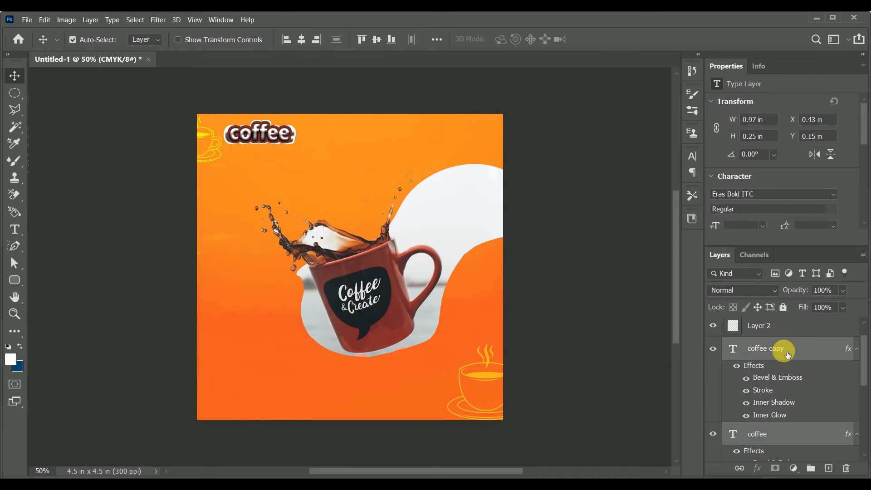
pyautogui.hotkey('ctrl', 't')
pyautogui.moveTo(272, 132); pyautogui.dragTo(301, 343)
pyautogui.moveTo(289, 39); pyautogui.dragTo(404, 15)
pyautogui.moveTo(294, 346); pyautogui.dragTo(373, 382)
pyautogui.press('Return')
# Scale down the white-outlined back layer of the large bottom title slightly.
pyautogui.click(421, 382)
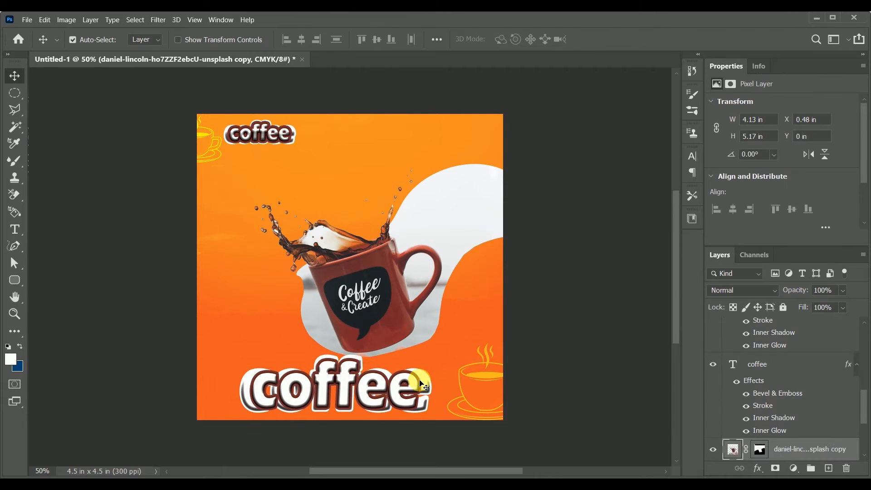
pyautogui.click(417, 382)
pyautogui.hotkey('ctrl', 't')
pyautogui.moveTo(295, 39); pyautogui.dragTo(292, 39)
pyautogui.press('Return')
pyautogui.click(386, 287)
pyautogui.click(294, 117)
pyautogui.hotkey('ctrl', 't')
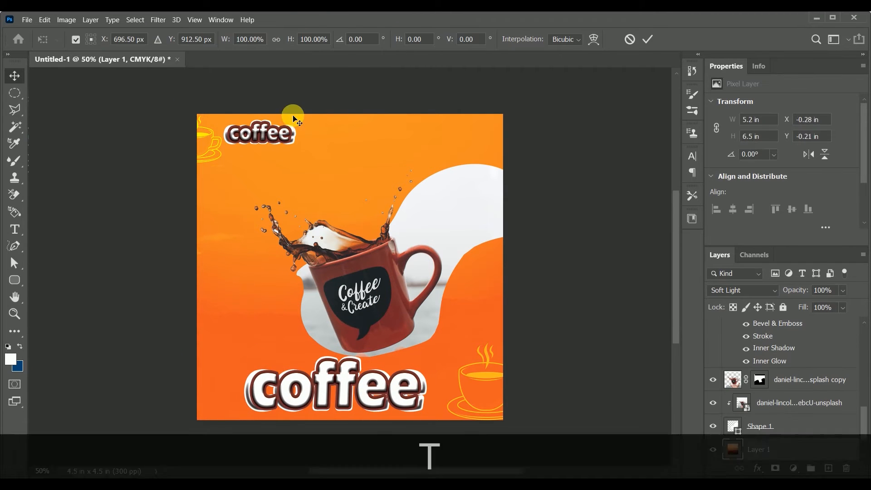
pyautogui.press('Escape')
# Scale down the white-outlined back layer of the small top title to about 0.93 in wide.
pyautogui.scroll(1, 775, 344)
pyautogui.click(269, 132)
pyautogui.hotkey('ctrl', 't')
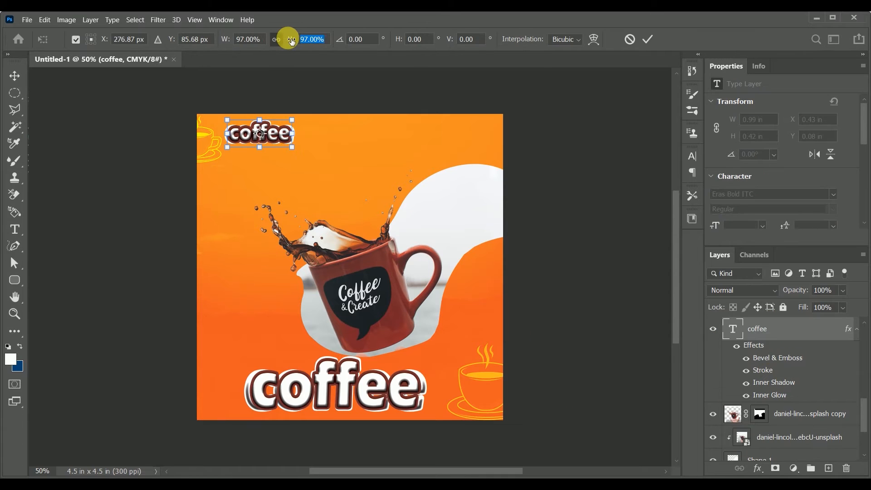
pyautogui.press('Return')
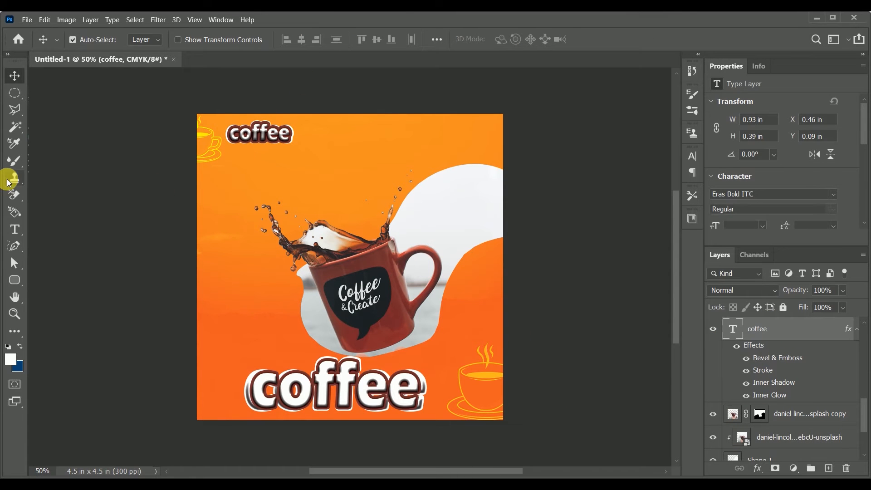
pyautogui.scroll(-2, 753, 395)
pyautogui.doubleClick(849, 373)
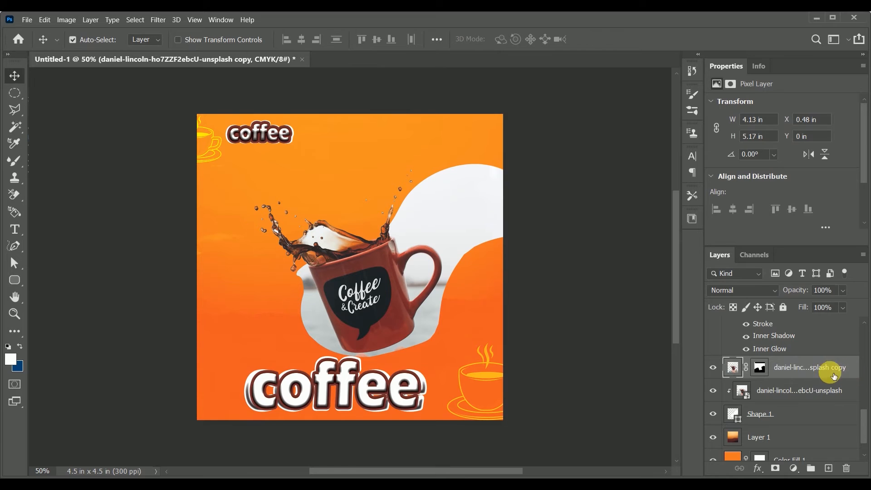
pyautogui.doubleClick(834, 375)
pyautogui.click(414, 269)
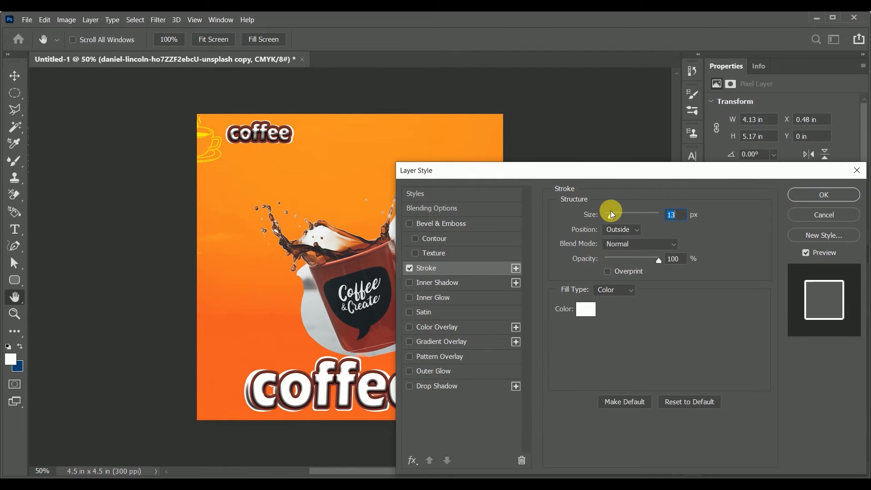
pyautogui.click(856, 170)
# Add a white Stroke effect to the masked mug cut-out layer.
pyautogui.doubleClick(854, 368)
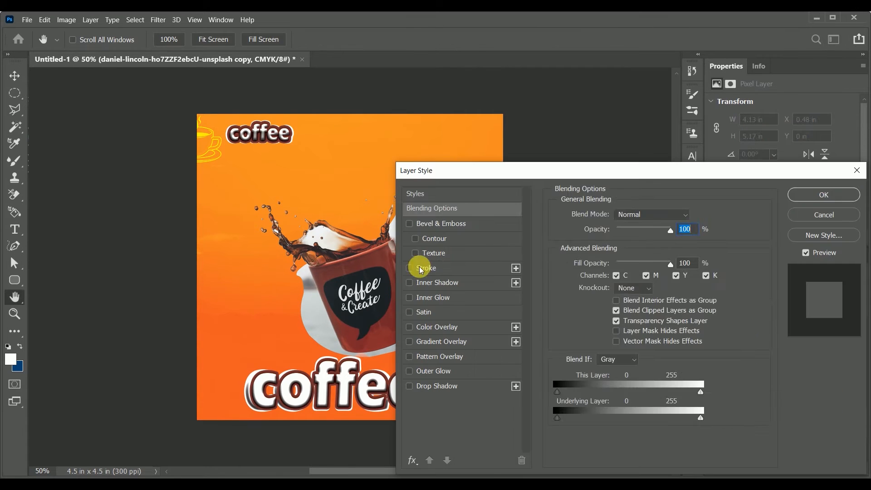
pyautogui.click(420, 268)
pyautogui.click(844, 200)
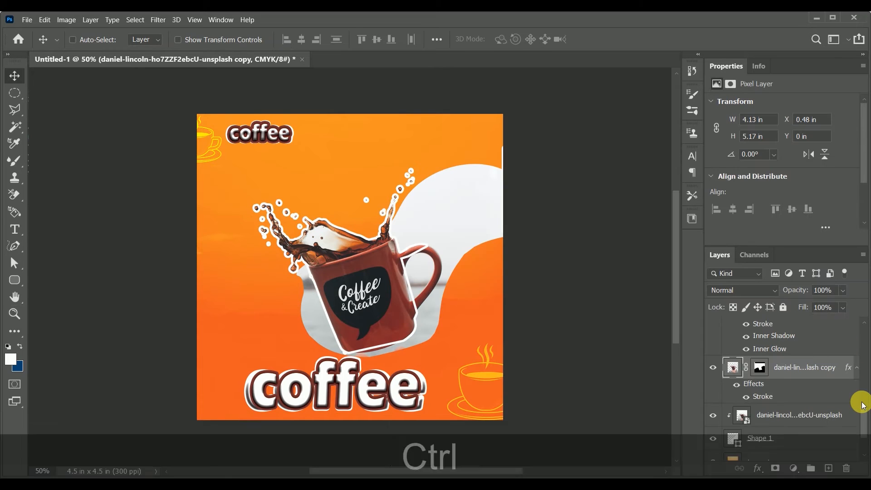
# Duplicate the stroked mug cut-out, shift the copy about 0.35 in left, and hide the original's effects.
pyautogui.hotkey('ctrl', 'j')
pyautogui.moveTo(390, 300)
pyautogui.mouseDown()
pyautogui.moveTo(360, 294)
pyautogui.moveTo(368, 298)
pyautogui.mouseUp()
pyautogui.click(735, 372)
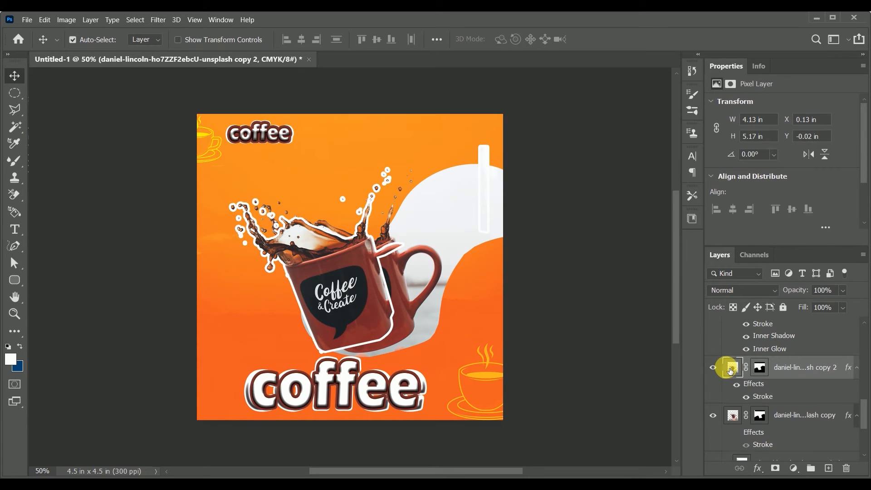
# Try filling the duplicated mug layer's loaded selection with white, undo the fill and clear the selection.
pyautogui.moveTo(795, 291); pyautogui.dragTo(859, 281)
pyautogui.keyDown('ctrl'); pyautogui.click(735, 367); pyautogui.keyUp('ctrl')
pyautogui.hotkey('alt', 'BackSpace')
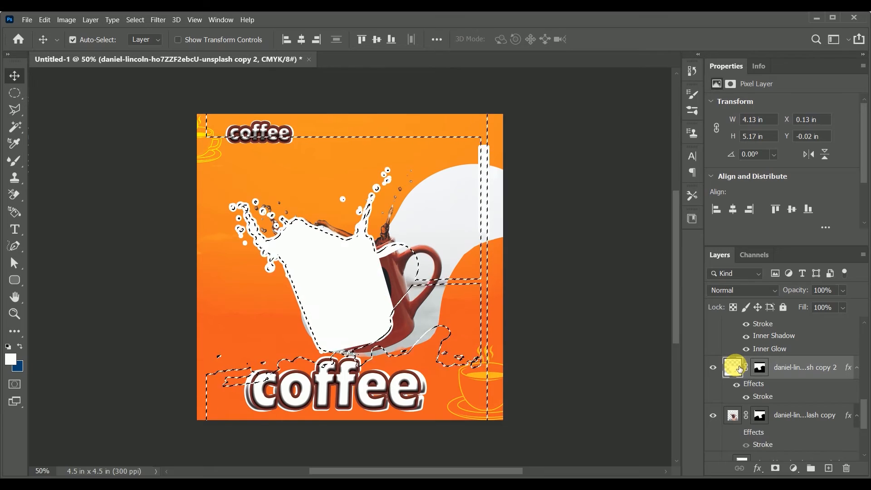
pyautogui.hotkey('ctrl', 'z')
pyautogui.rightClick(794, 372)
pyautogui.click(829, 369)
pyautogui.hotkey('ctrl', 'd')
# Rasterize the layer style of the duplicated mug cut-out and delete the stray stroke fragment near the canvas's right edge using the Polygonal Lasso.
pyautogui.rightClick(818, 370)
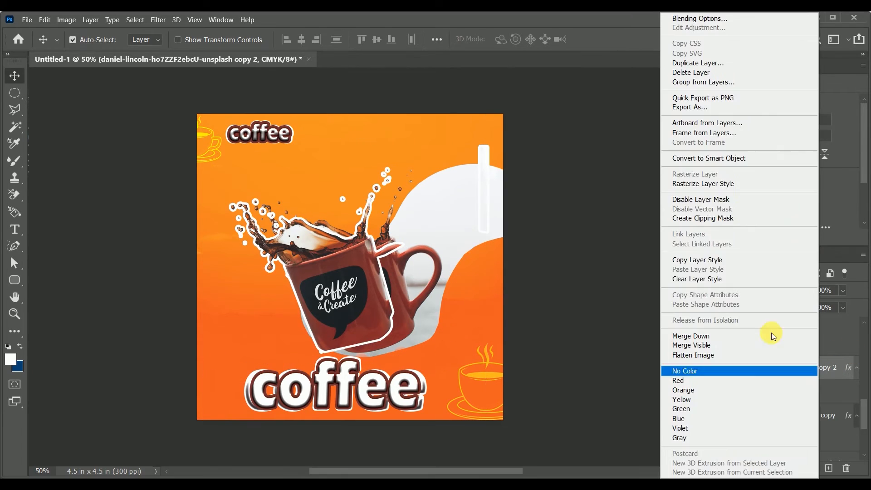
pyautogui.click(719, 184)
pyautogui.press('l')
pyautogui.click(537, 257)
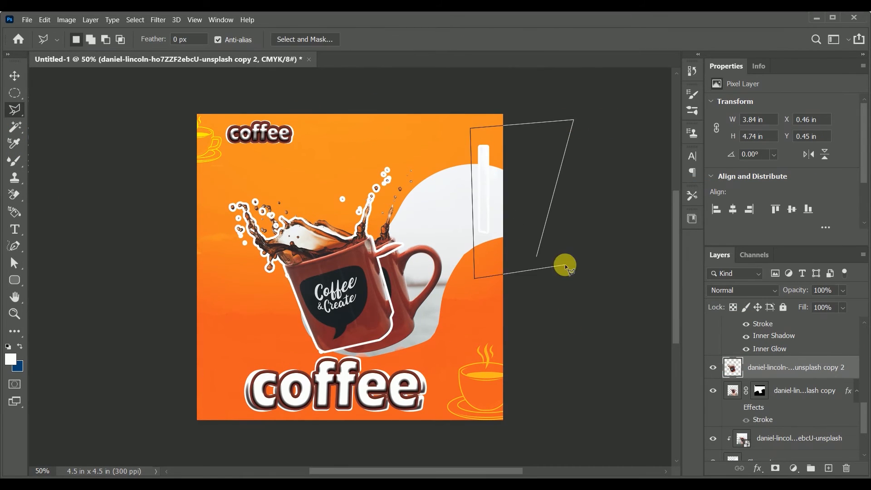
pyautogui.click(538, 253)
pyautogui.press('Delete')
# Clear the mug copy inside its own loaded selection and add a white 7 px outside Stroke to that layer.
pyautogui.keyDown('ctrl'); pyautogui.click(732, 367); pyautogui.keyUp('ctrl')
pyautogui.hotkey('ctrl', 'BackSpace')
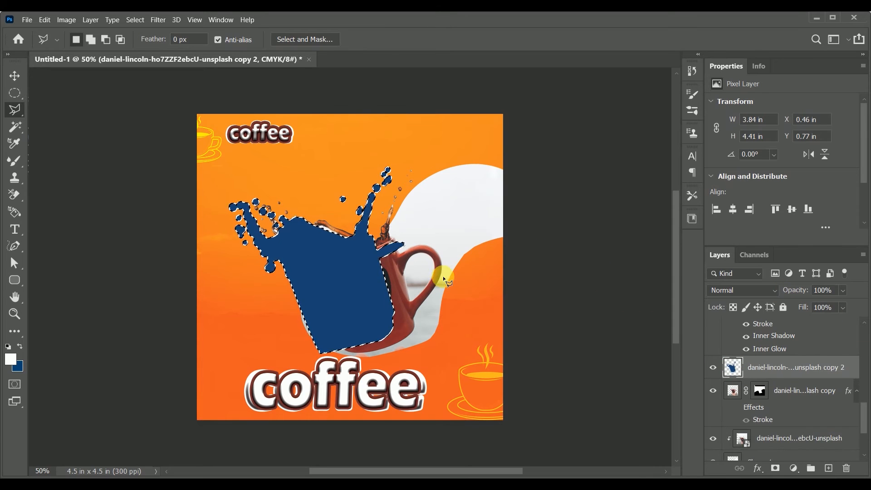
pyautogui.press('Delete')
pyautogui.doubleClick(846, 370)
pyautogui.click(509, 266)
pyautogui.moveTo(610, 216); pyautogui.dragTo(609, 217)
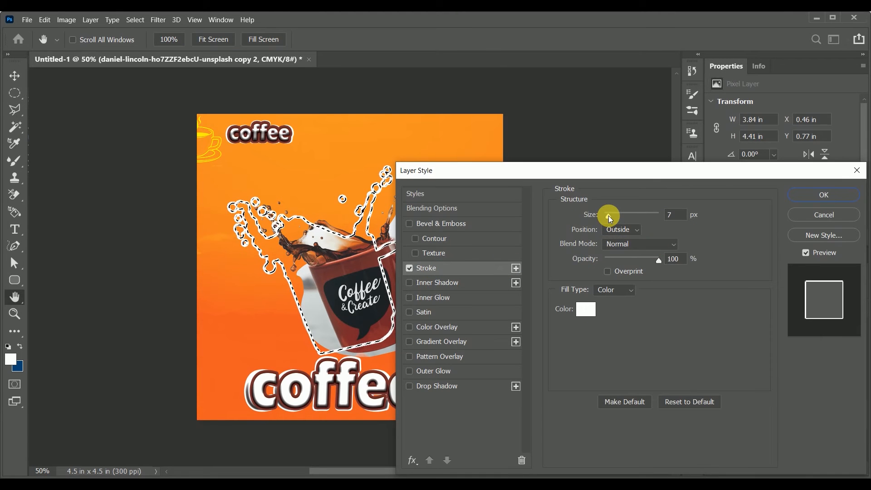
pyautogui.press('Return')
# Shift the white mug outline about 0.34 in right so that it lines up with the original mug.
pyautogui.hotkey('ctrl', 't')
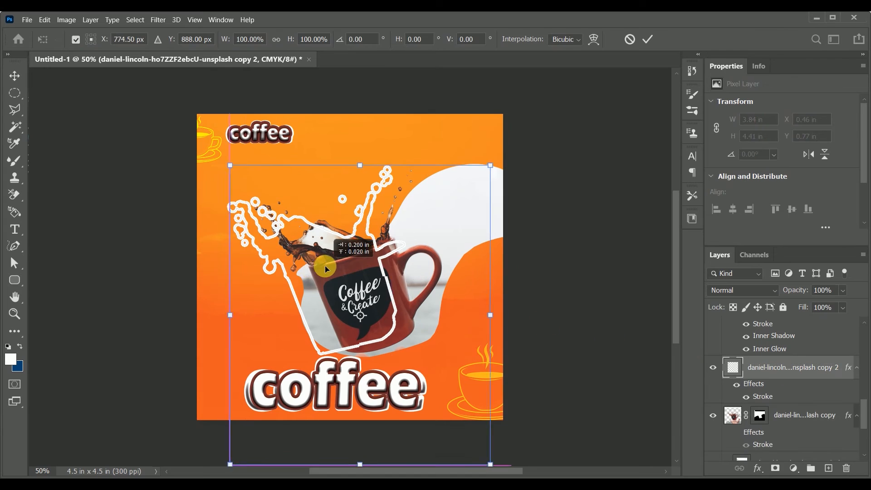
pyautogui.moveTo(325, 265); pyautogui.dragTo(348, 265)
pyautogui.press('Return')
# Set the mug outline layer's blend mode to Hard Mix and lower its opacity to 59%.
pyautogui.click(756, 289)
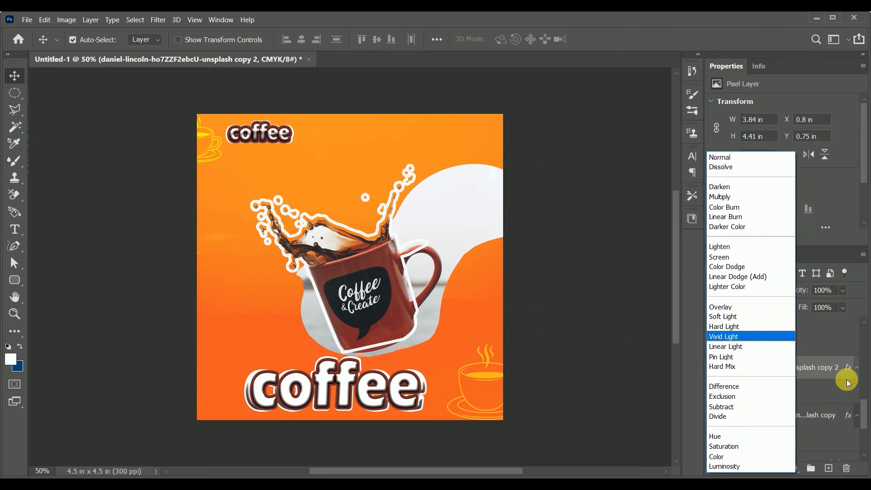
pyautogui.click(847, 380)
pyautogui.scroll(2, 847, 380)
pyautogui.click(748, 290)
pyautogui.click(743, 366)
pyautogui.moveTo(799, 292); pyautogui.dragTo(781, 295)
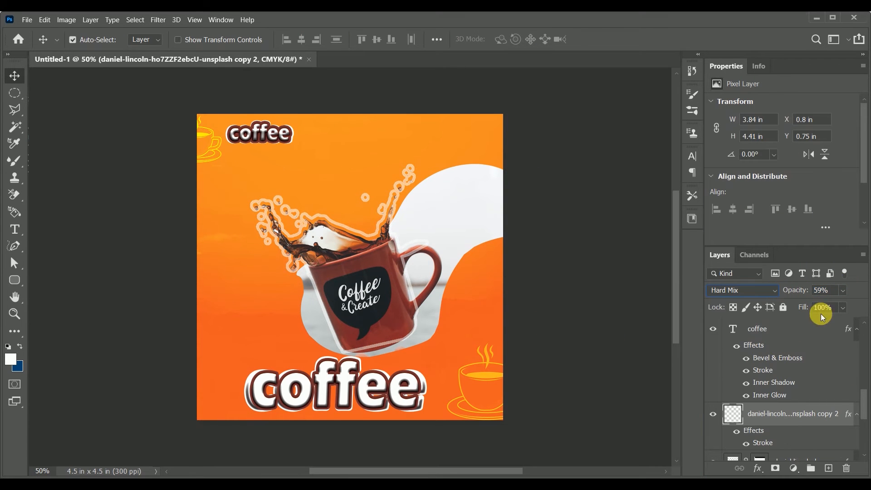
# Set the Stroke size of the mug outline layer to 1 px.
pyautogui.doubleClick(844, 411)
pyautogui.click(471, 268)
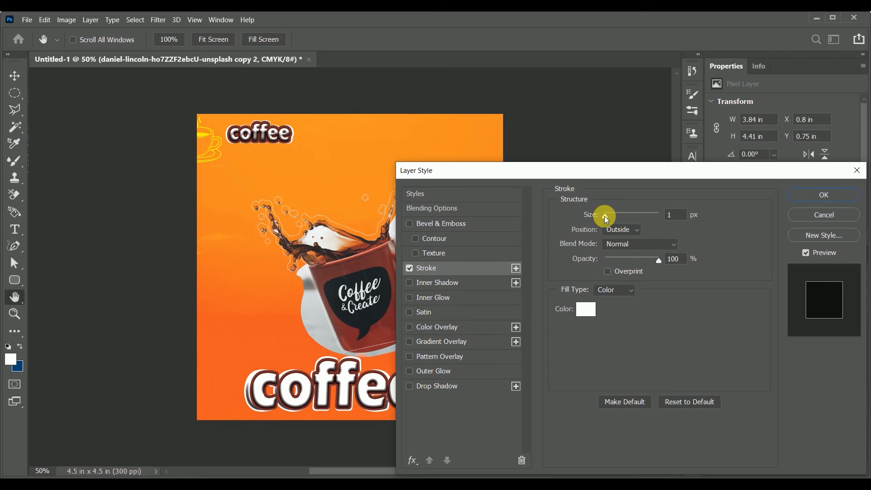
pyautogui.click(809, 196)
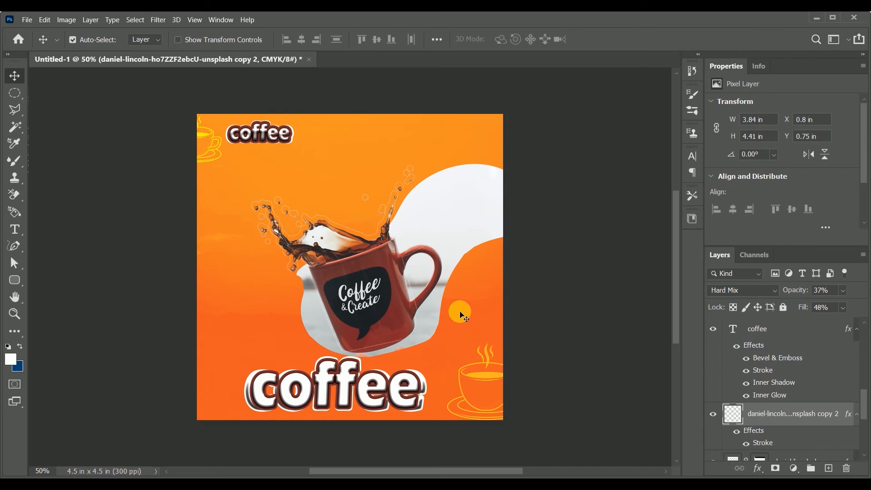
# Create a new layer beneath Shape 1 and paint one soft white glow at the canvas's left side with a 500 px brush.
pyautogui.scroll(-3, 793, 399)
pyautogui.click(794, 395)
pyautogui.click(771, 439)
pyautogui.click(829, 468)
pyautogui.click(13, 161)
pyautogui.click(219, 248)
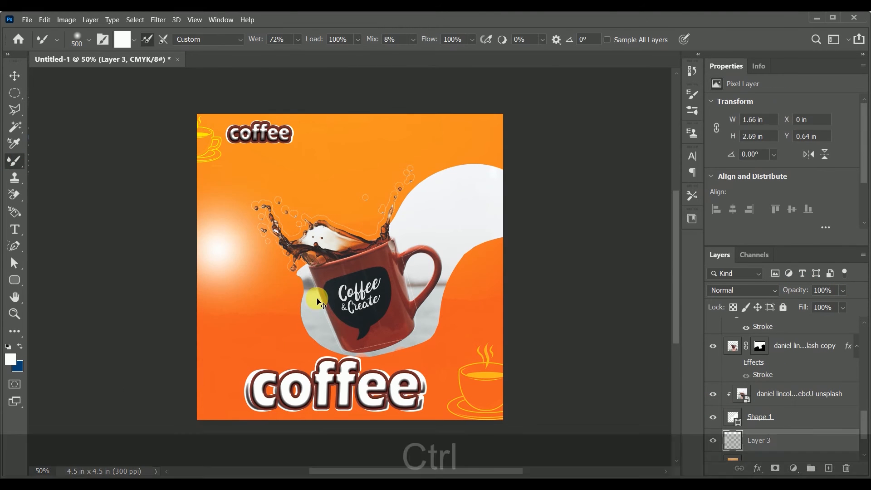
# Distort and stretch the white glow to about 4.02 × 3.2 in and shift it down and left at the canvas's left edge.
pyautogui.hotkey('ctrl', 't')
pyautogui.moveTo(310, 341); pyautogui.dragTo(451, 387)
pyautogui.moveTo(310, 158); pyautogui.dragTo(486, 70)
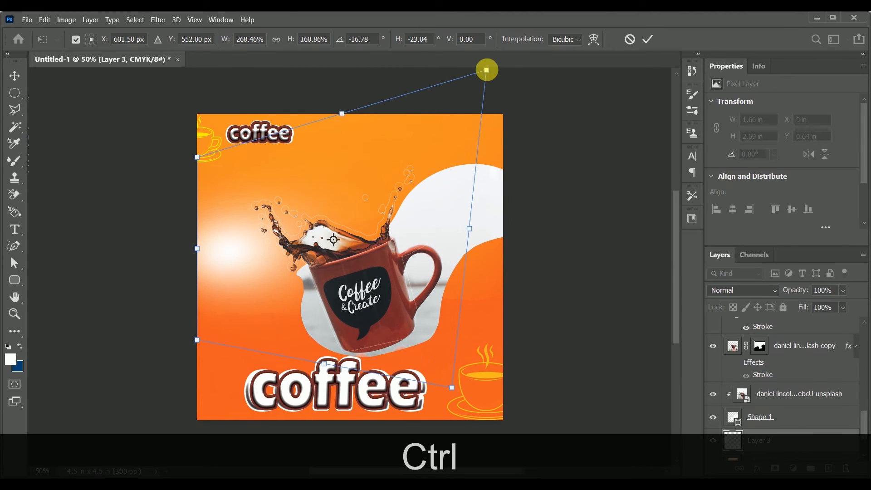
pyautogui.moveTo(263, 197); pyautogui.dragTo(243, 216)
pyautogui.press('Return')
# Duplicate the white glow, rotate the copy 180°, and place it in the canvas's upper-right corner.
pyautogui.moveTo(359, 224); pyautogui.dragTo(668, 81)
pyautogui.hotkey('ctrl', 't')
pyautogui.rightClick(492, 143)
pyautogui.click(515, 303)
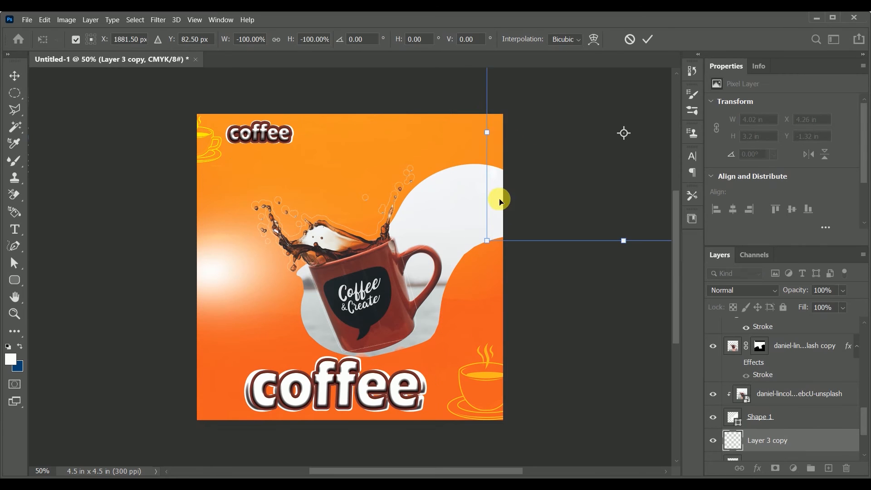
pyautogui.moveTo(499, 202); pyautogui.dragTo(477, 144)
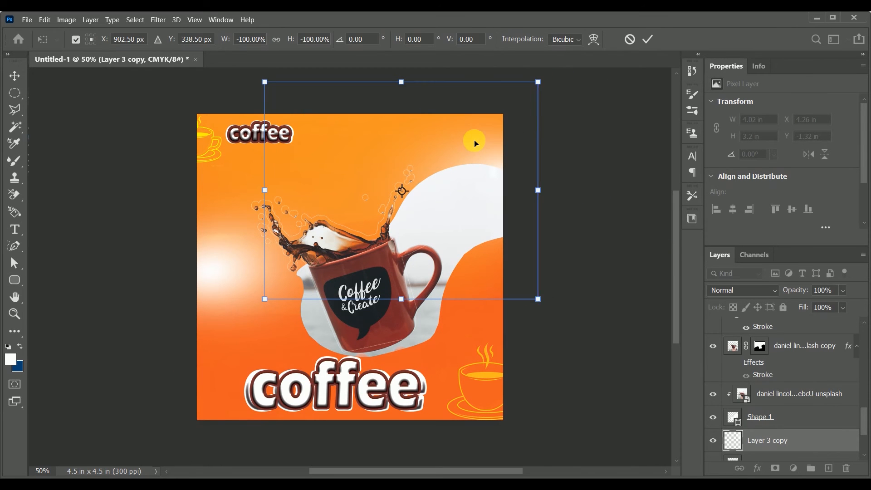
pyautogui.press('Return')
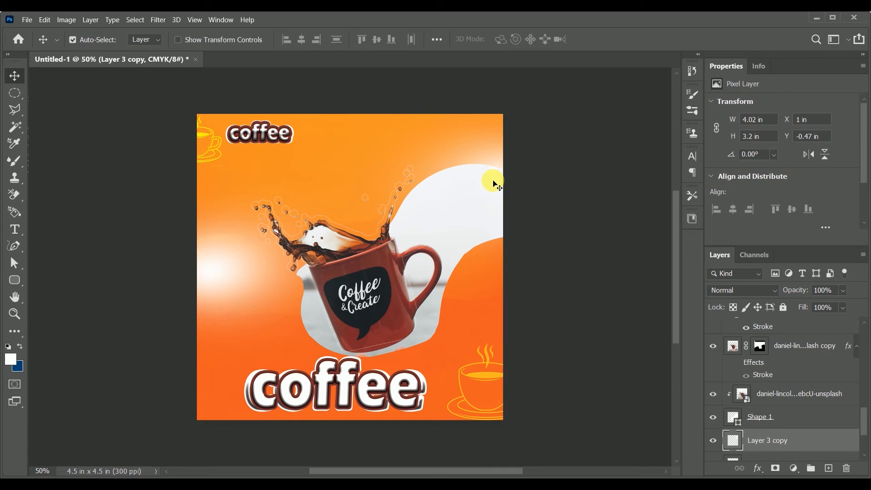
# Add a linear white-to-transparent Gradient Fill at 90° above Layer 1, unreversed, and set its blend mode to Soft Light.
pyautogui.scroll(-3, 772, 399)
pyautogui.click(767, 399)
pyautogui.click(794, 468)
pyautogui.click(785, 278)
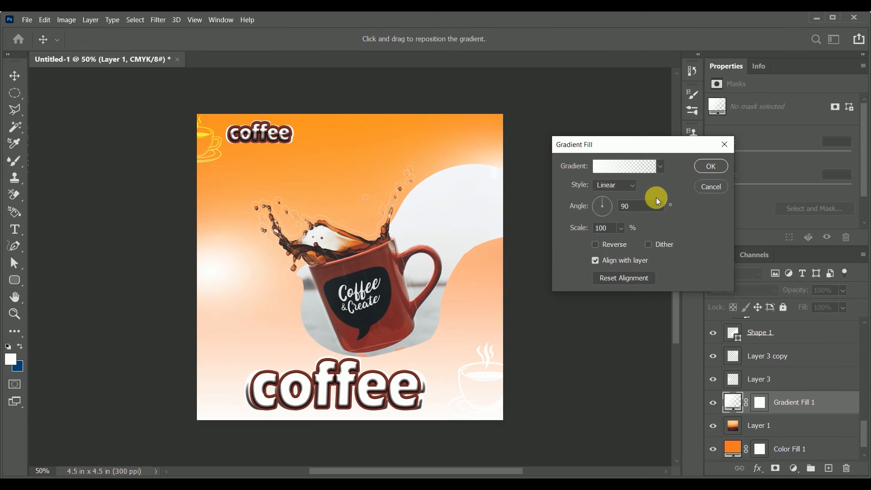
pyautogui.click(617, 244)
pyautogui.click(710, 167)
pyautogui.click(751, 290)
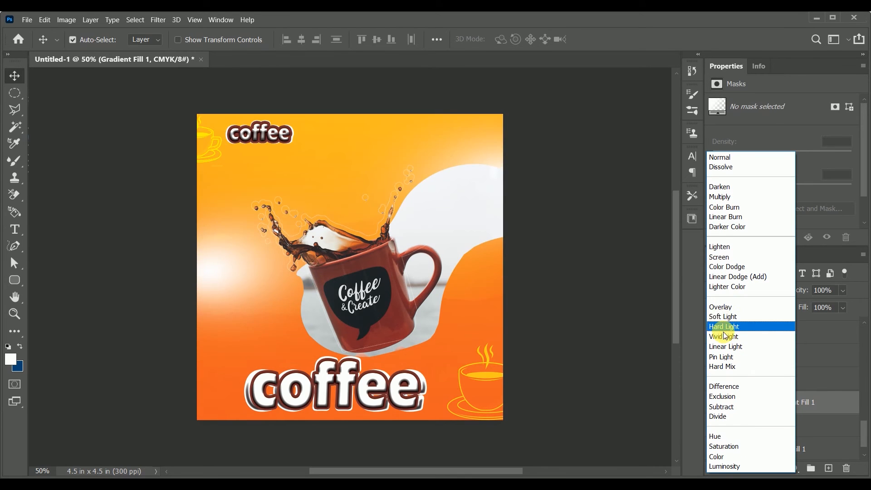
pyautogui.doubleClick(746, 402)
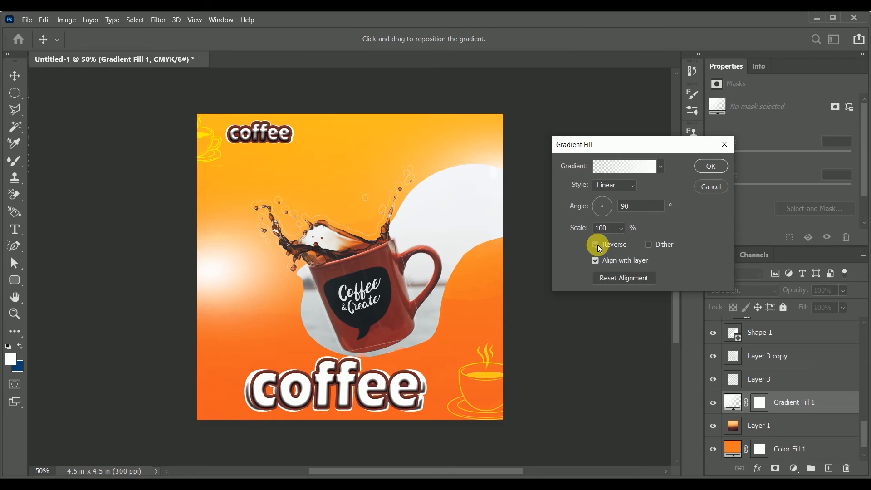
pyautogui.press('Return')
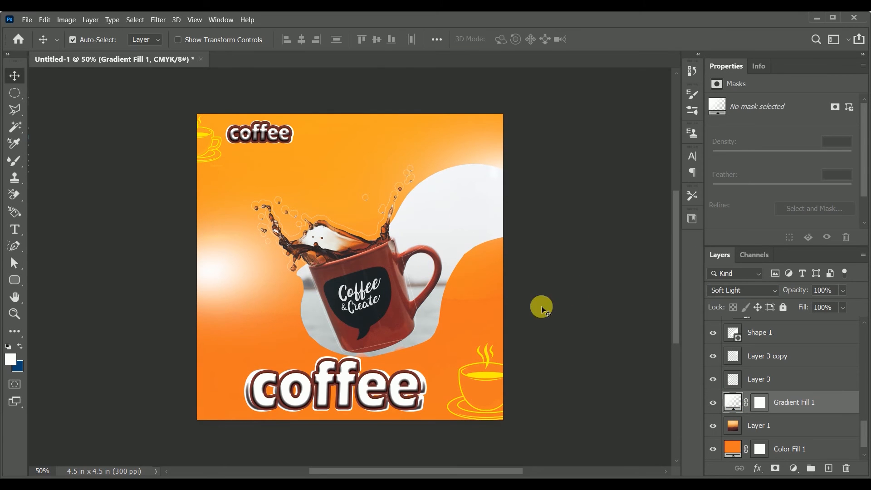
# Duplicate the left glow, move the copy behind the mug, and enlarge it to about 7.23 × 5.75 in.
pyautogui.moveTo(212, 271)
pyautogui.mouseDown()
pyautogui.moveTo(344, 294)
pyautogui.moveTo(328, 249)
pyautogui.mouseUp()
pyautogui.click(11, 194)
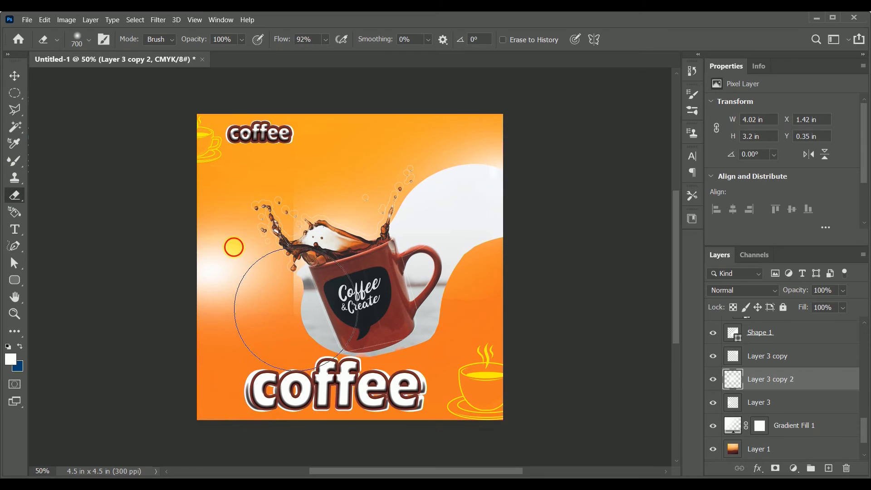
pyautogui.hotkey('ctrl', 't')
pyautogui.moveTo(312, 41); pyautogui.dragTo(314, 42)
pyautogui.moveTo(385, 212); pyautogui.dragTo(398, 211)
pyautogui.moveTo(292, 39); pyautogui.dragTo(299, 39)
pyautogui.moveTo(383, 209); pyautogui.dragTo(396, 209)
pyautogui.moveTo(294, 40); pyautogui.dragTo(299, 41)
pyautogui.moveTo(380, 198); pyautogui.dragTo(382, 207)
pyautogui.press('Return')
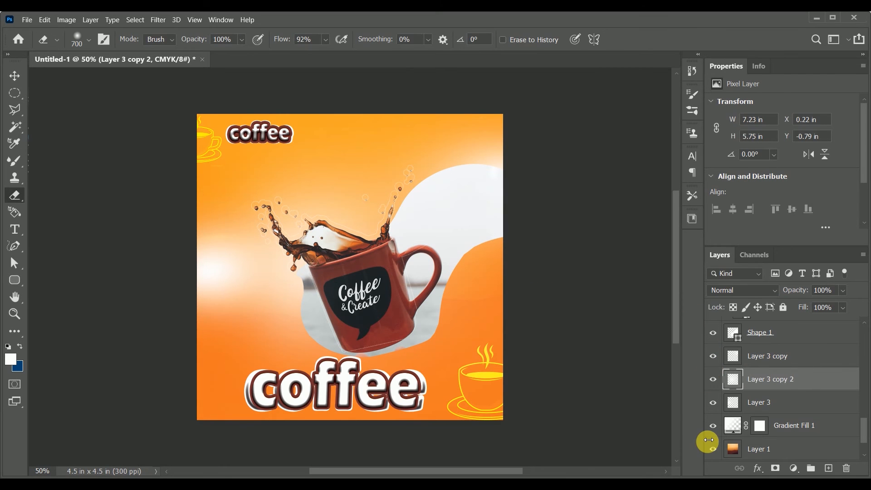
# Toggle the visibility of the mug cut-out and the clipped mug photo to examine what each layer contributes.
pyautogui.scroll(5, 777, 426)
pyautogui.click(777, 424)
pyautogui.click(713, 380)
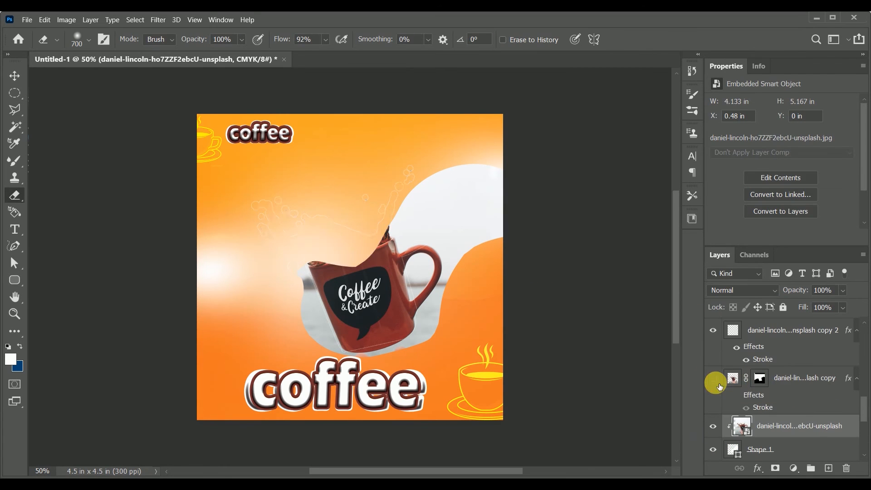
pyautogui.click(714, 381)
pyautogui.scroll(-7, 785, 412)
pyautogui.scroll(5, 771, 363)
pyautogui.click(713, 380)
pyautogui.click(713, 380)
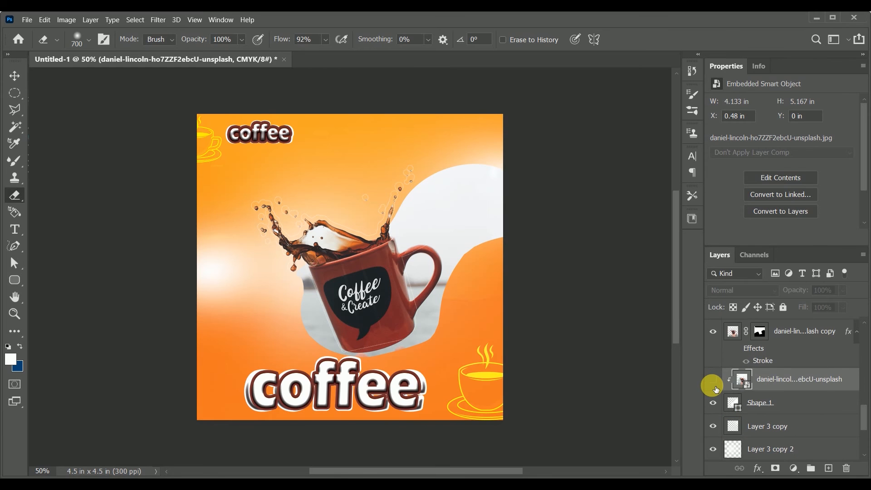
pyautogui.click(713, 380)
pyautogui.click(713, 381)
# Try enlarging the freeform Shape 1 with Free Transform, and undo the change.
pyautogui.click(758, 407)
pyautogui.hotkey('ctrl', 't')
pyautogui.moveTo(538, 356); pyautogui.dragTo(628, 317)
pyautogui.hotkey('ctrl', 'z')
# Move Shape 1's lower-right anchor points outward and delete the anchors along its inner right curve, undoing the accidental shift of the shape.
pyautogui.rightClick(14, 262)
pyautogui.click(69, 274)
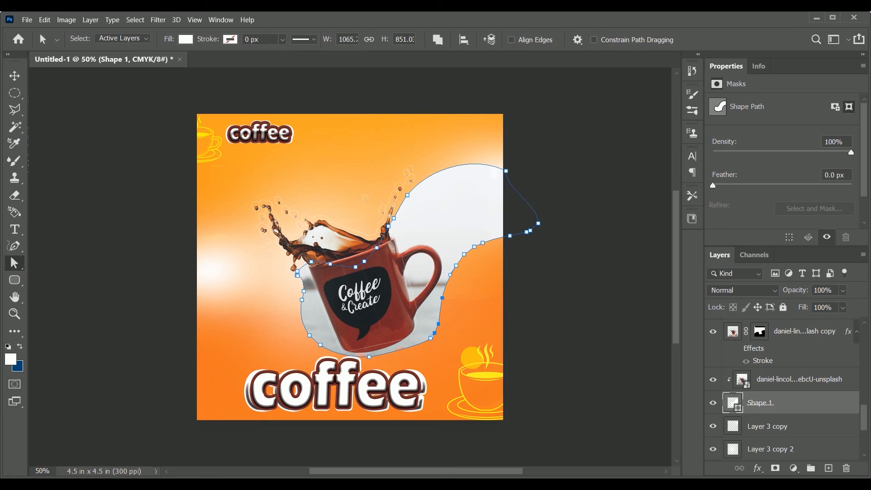
pyautogui.moveTo(438, 324); pyautogui.dragTo(473, 301)
pyautogui.moveTo(449, 230); pyautogui.dragTo(487, 267)
pyautogui.press('Delete')
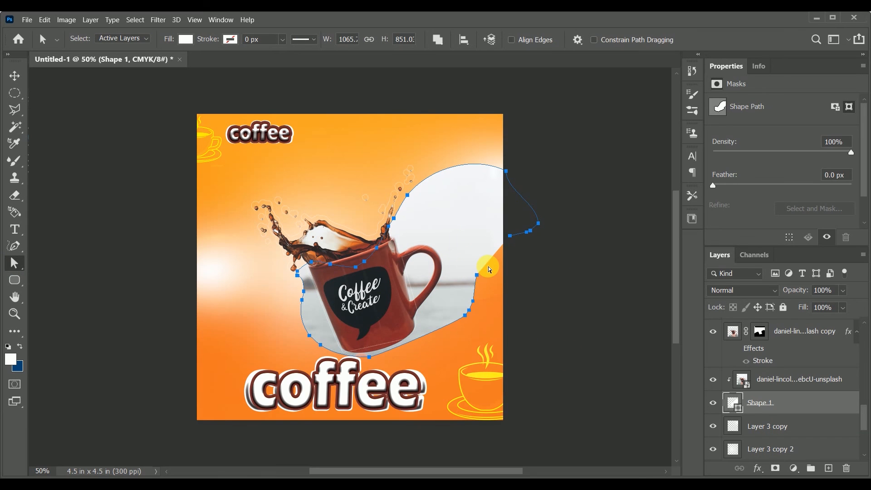
pyautogui.hotkey('ctrl', 'z')
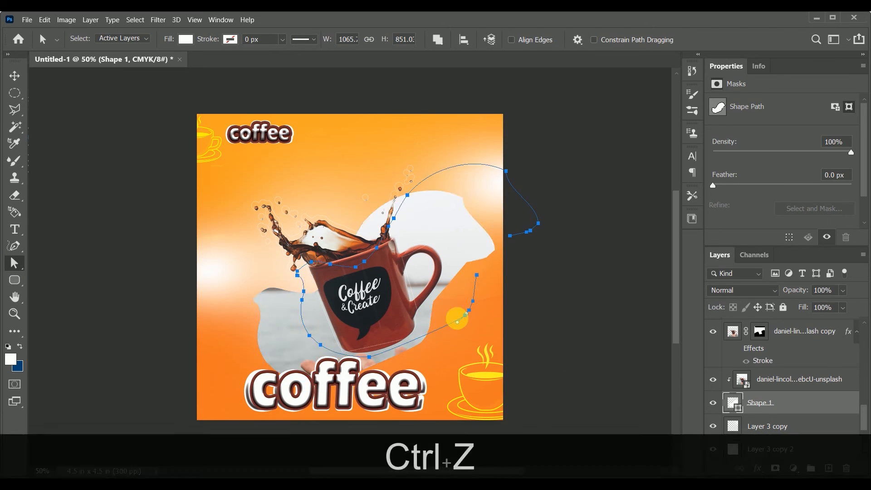
# Reselect the path of Shape 1 and shift it about 0.2 in left and slightly down.
pyautogui.click(15, 76)
pyautogui.click(482, 266)
pyautogui.click(481, 263)
pyautogui.click(14, 263)
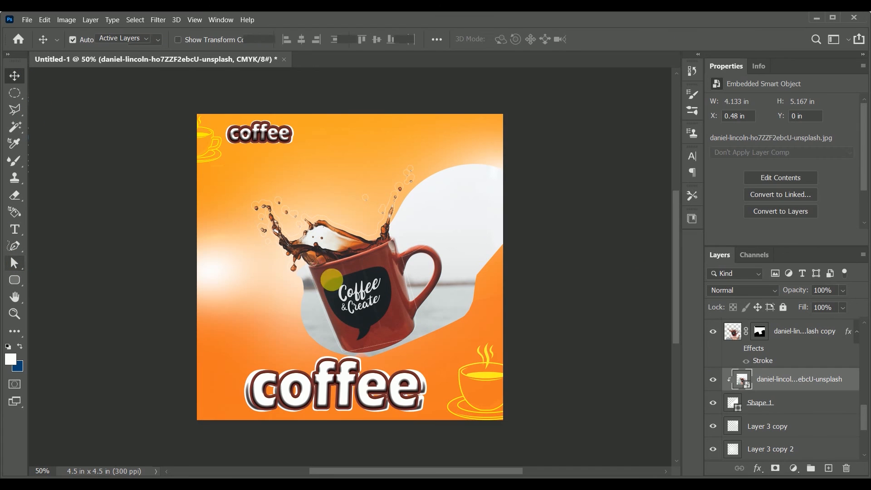
pyautogui.click(785, 403)
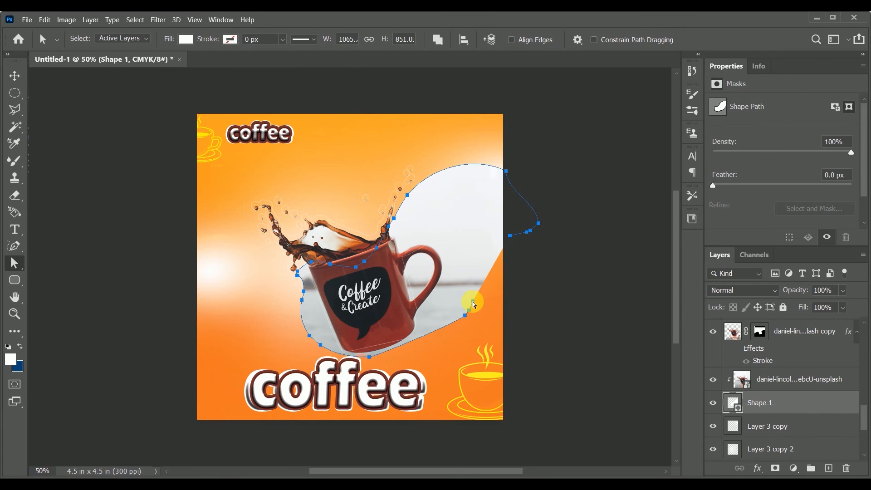
pyautogui.moveTo(465, 315); pyautogui.dragTo(452, 320)
pyautogui.press('z')
# Bow Shape 1's bottom edge downward with the Pen tool and remove the anchor point where its lower edge meets the canvas's right side.
pyautogui.click(14, 246)
pyautogui.moveTo(408, 343); pyautogui.dragTo(408, 351)
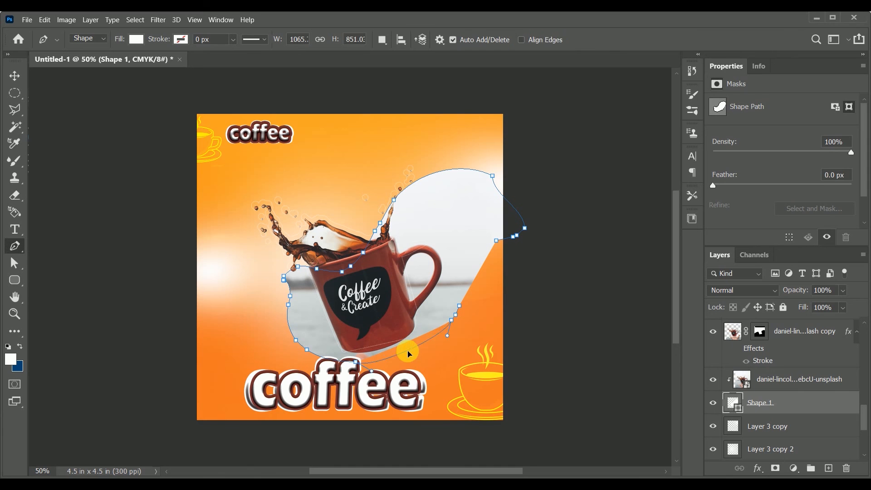
pyautogui.click(496, 241)
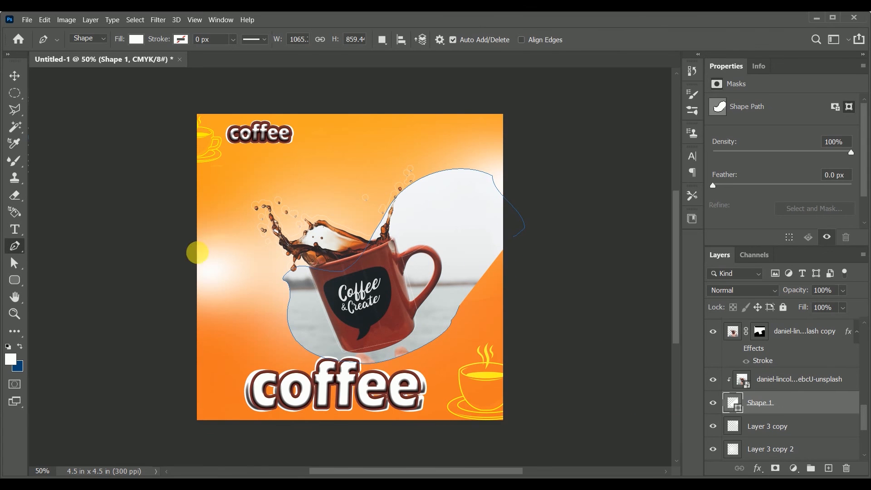
pyautogui.click(15, 75)
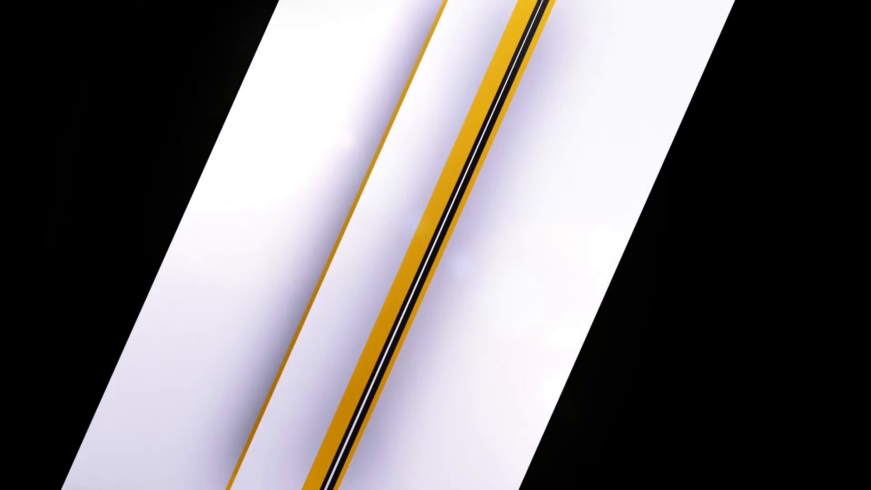